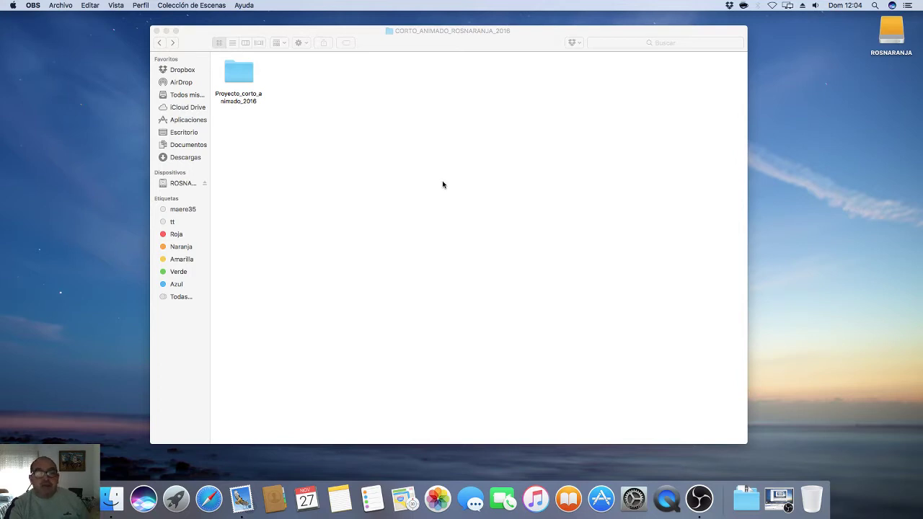
# Open the doblaje folder of capitulo2_gimnasio, located in montaje_de_capitulos of Proyecto_corto_animado_2016.
pyautogui.doubleClick(244, 75)
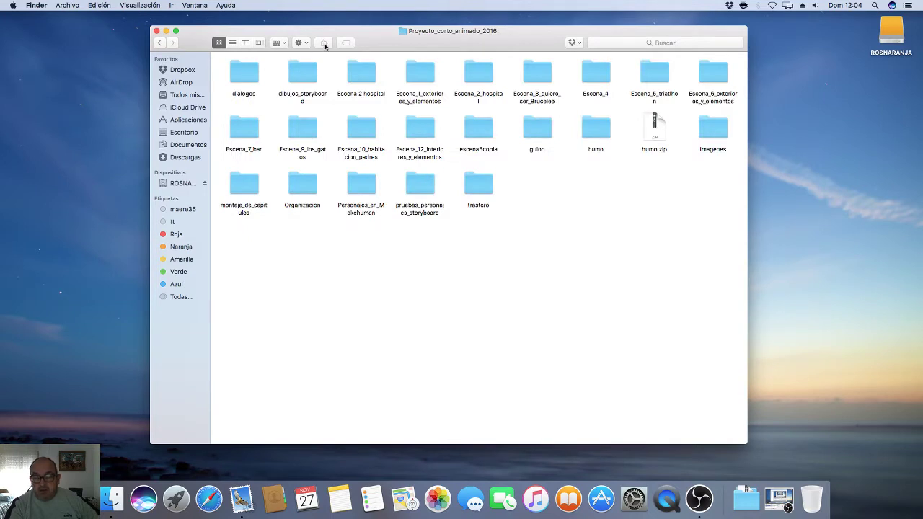
pyautogui.doubleClick(250, 181)
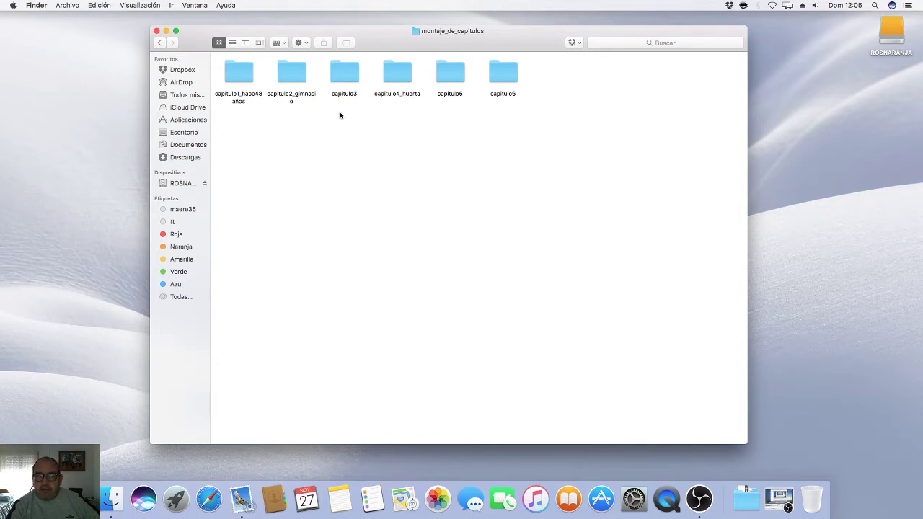
pyautogui.doubleClick(295, 75)
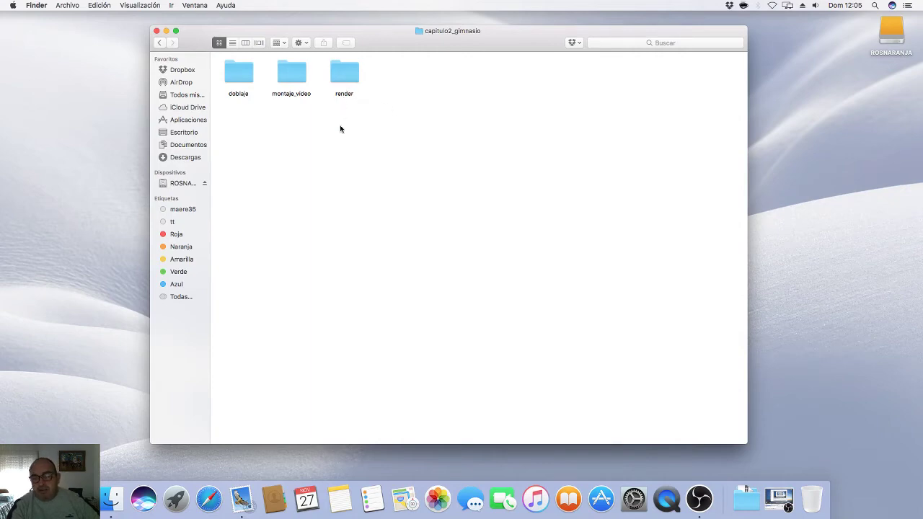
pyautogui.doubleClick(237, 72)
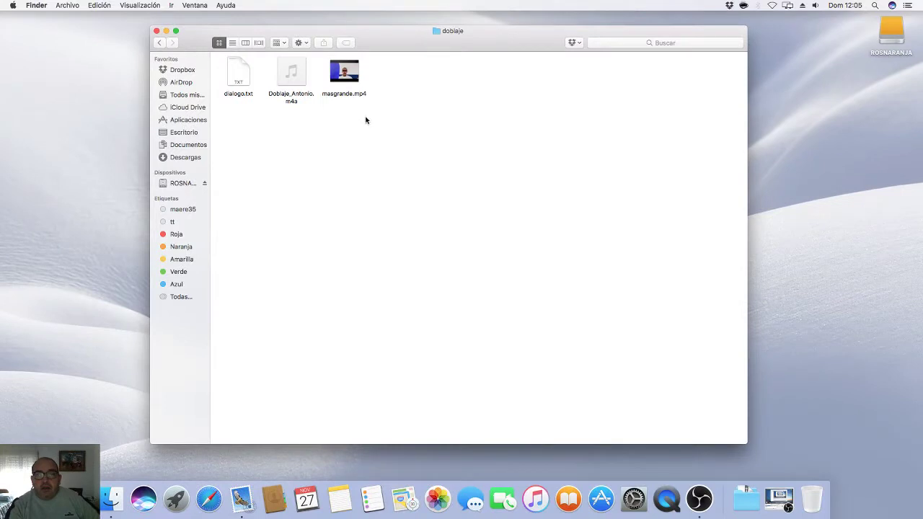
# Open masgrande.mp4 in QuickTime Player, play the clip, pause it before the end and minimise its window.
pyautogui.moveTo(354, 79)
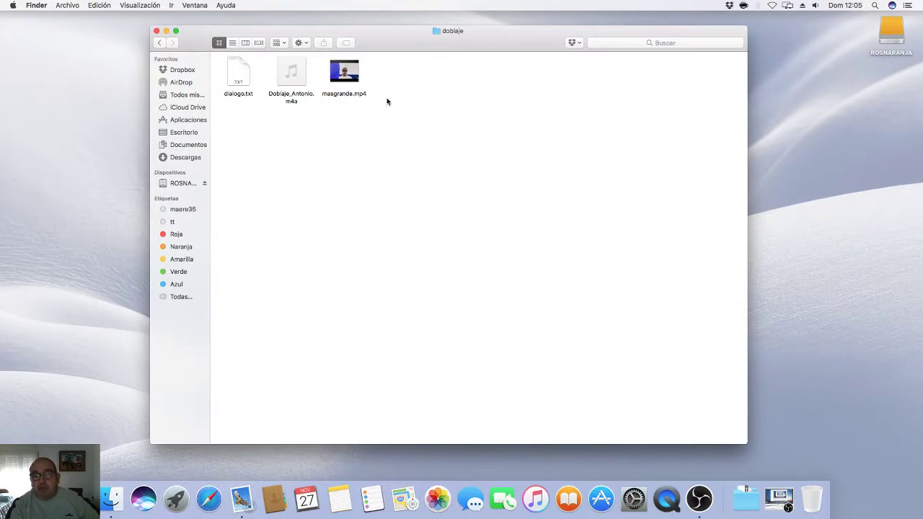
pyautogui.rightClick(352, 73)
pyautogui.moveTo(417, 92)
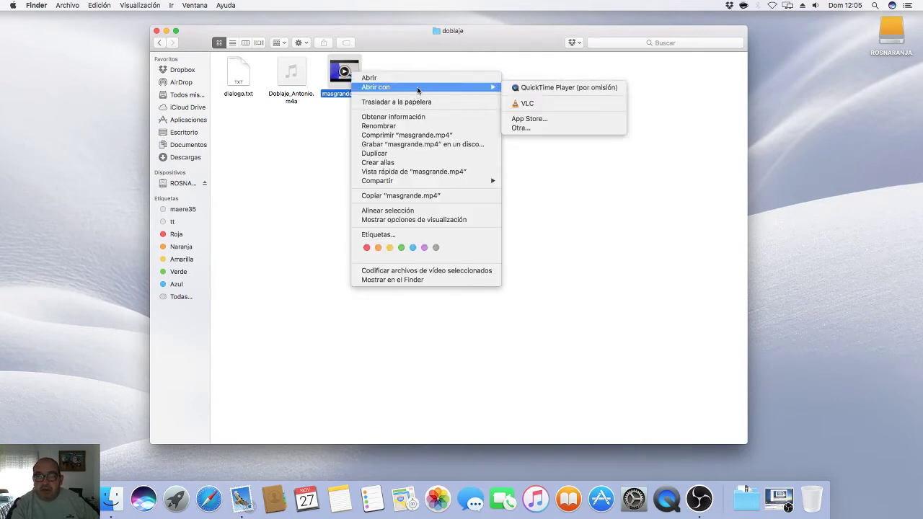
pyautogui.click(539, 89)
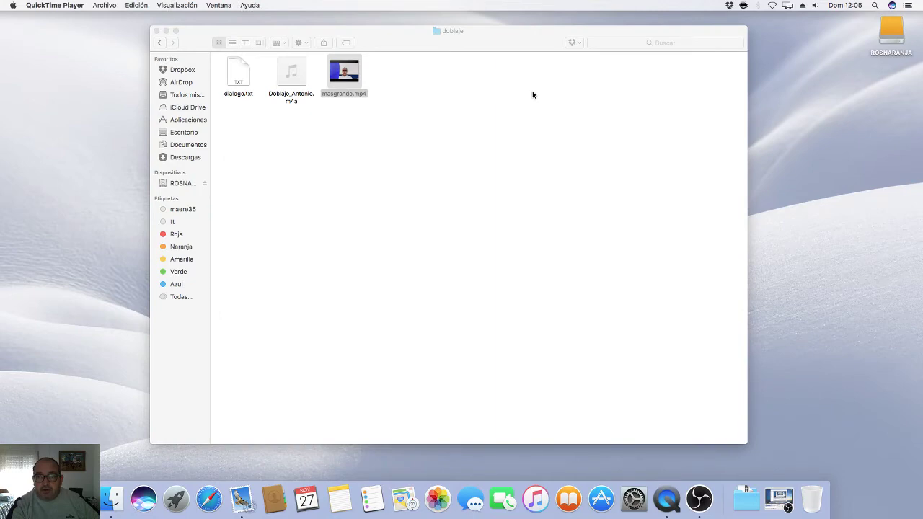
pyautogui.press('space')
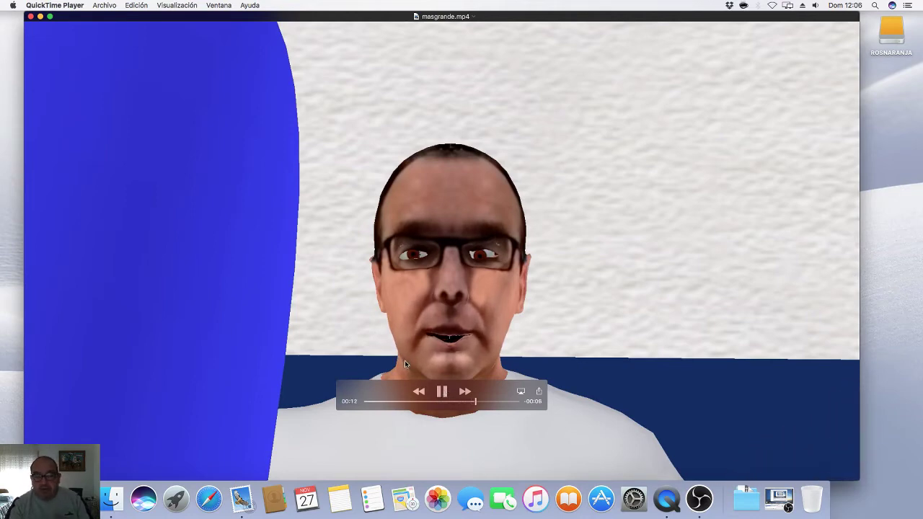
pyautogui.click(442, 391)
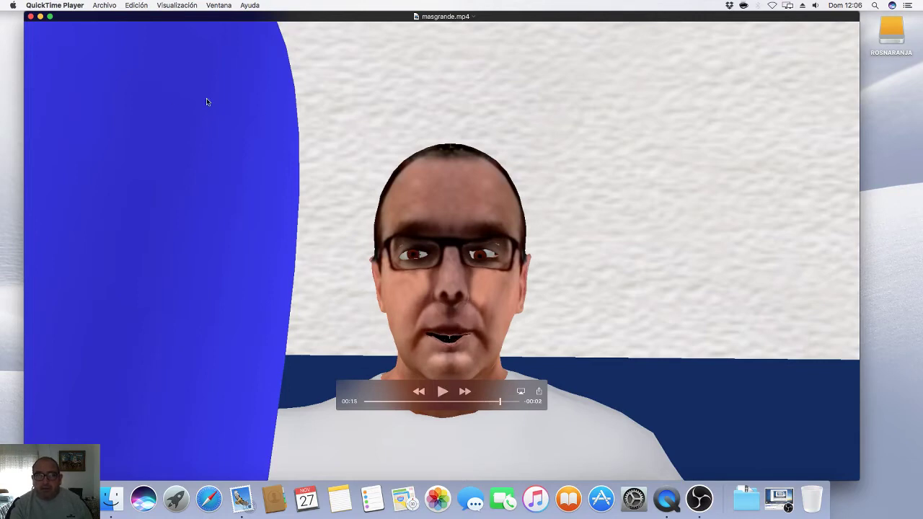
pyautogui.click(41, 17)
# Open dialogo.txt, bring its window over the folder to read the dialogue, and close it.
pyautogui.doubleClick(241, 80)
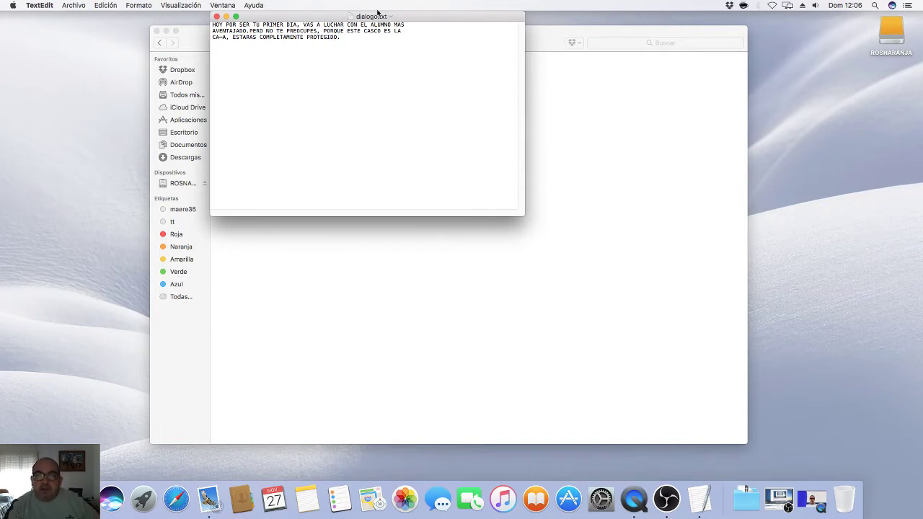
pyautogui.moveTo(328, 18); pyautogui.dragTo(386, 92)
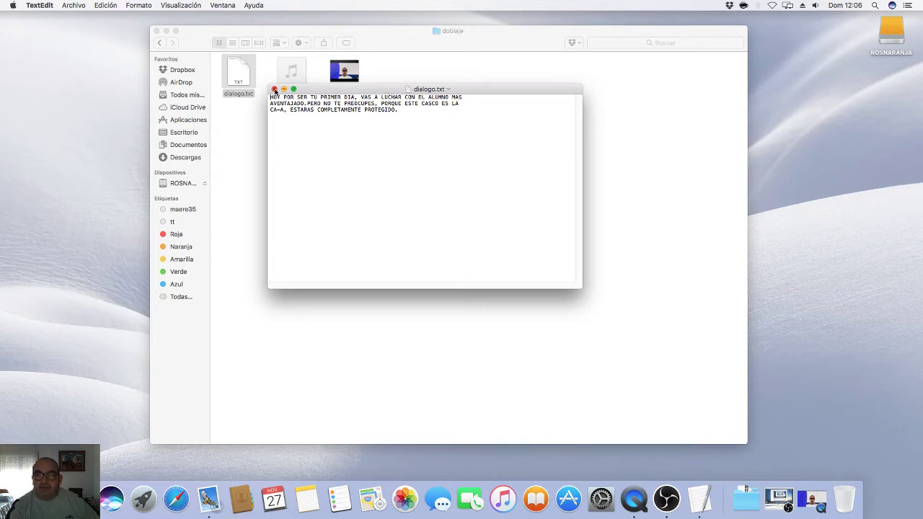
pyautogui.click(274, 88)
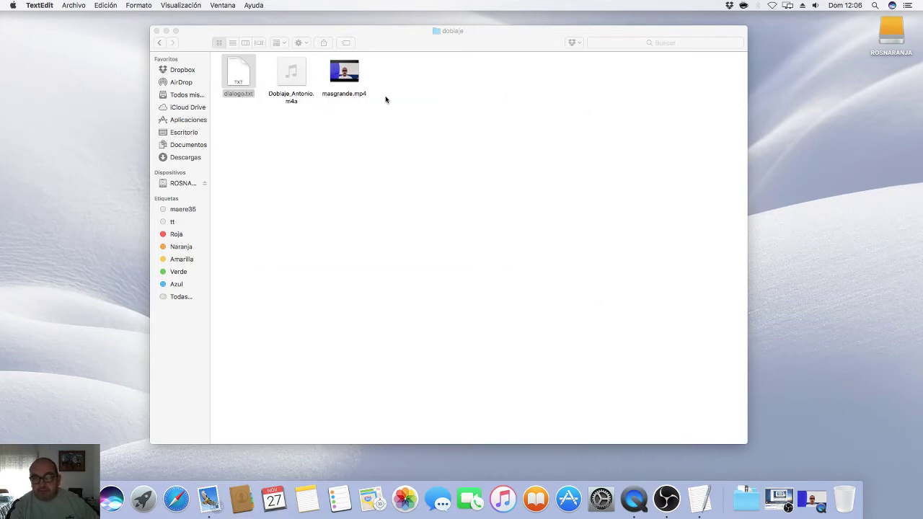
# Check the contents of the render folder in capitulo2_gimnasio and return to the chapter folder.
pyautogui.click(159, 44)
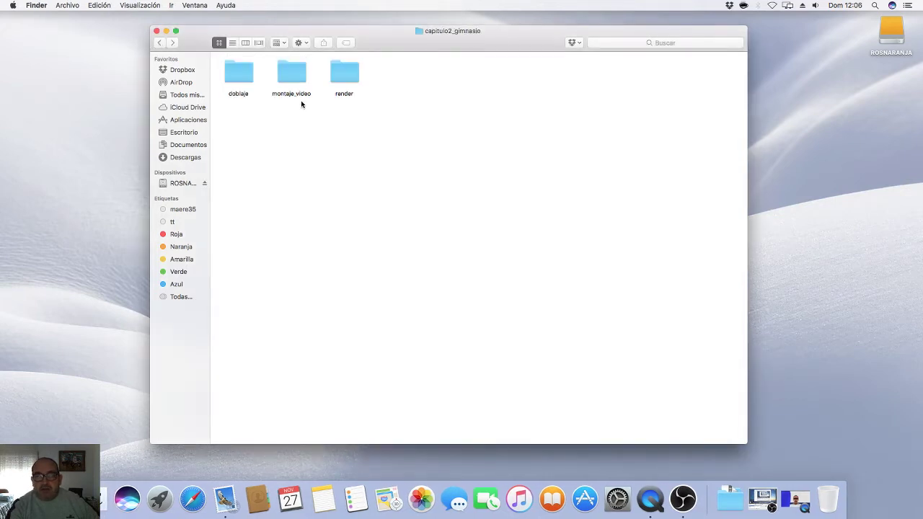
pyautogui.doubleClick(346, 72)
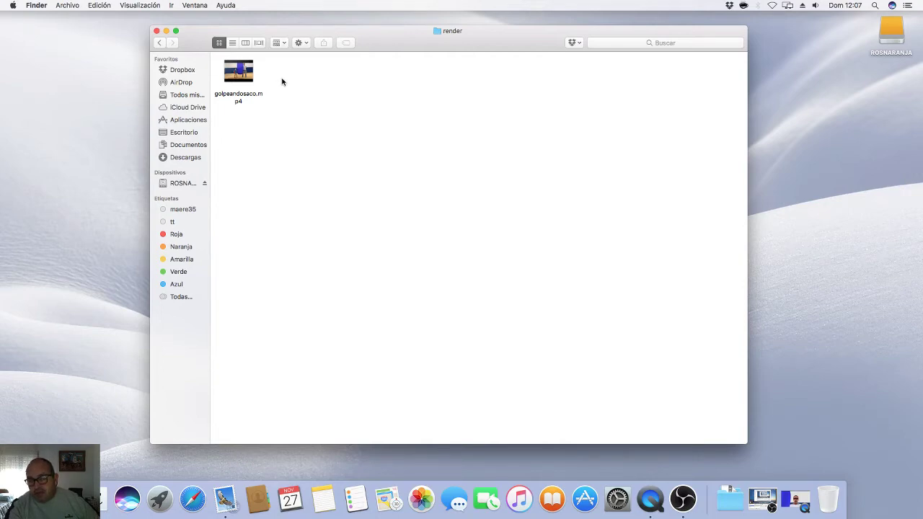
pyautogui.click(160, 43)
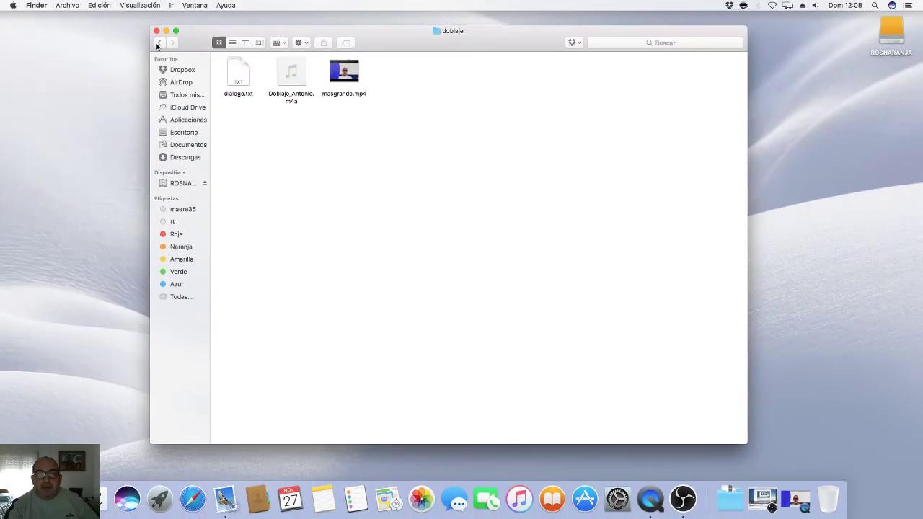
pyautogui.click(160, 43)
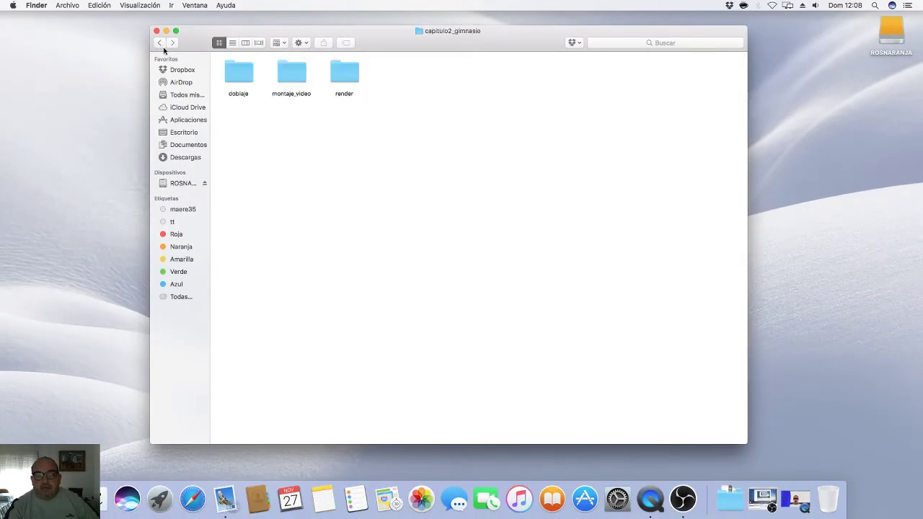
# Open estecascoeslaostia.blend from the montaje_video folder in Blender and play the edited sequence from frame 1.
pyautogui.doubleClick(293, 75)
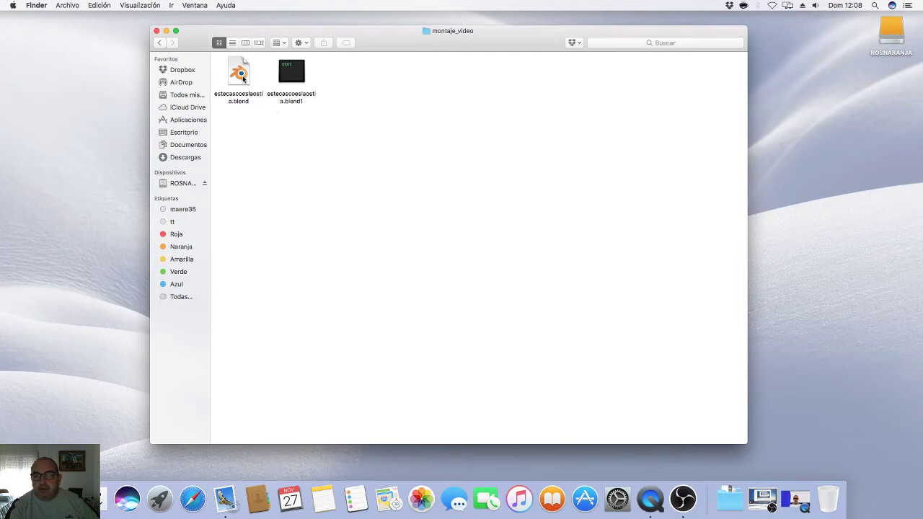
pyautogui.doubleClick(243, 76)
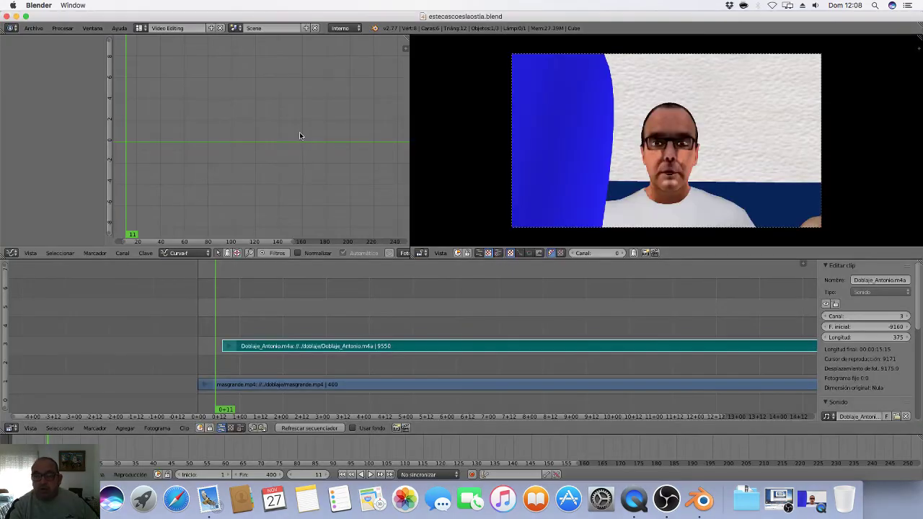
pyautogui.click(199, 269)
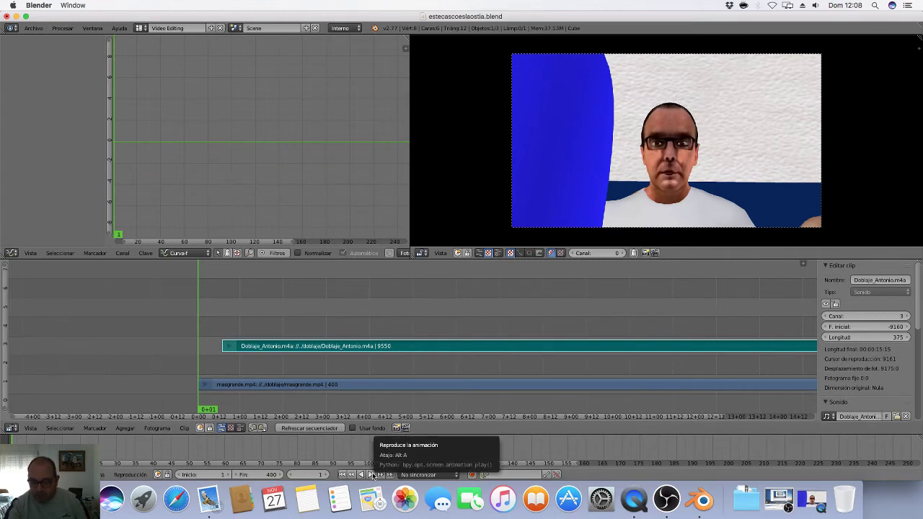
pyautogui.press('XF86AudioRaiseVolume')
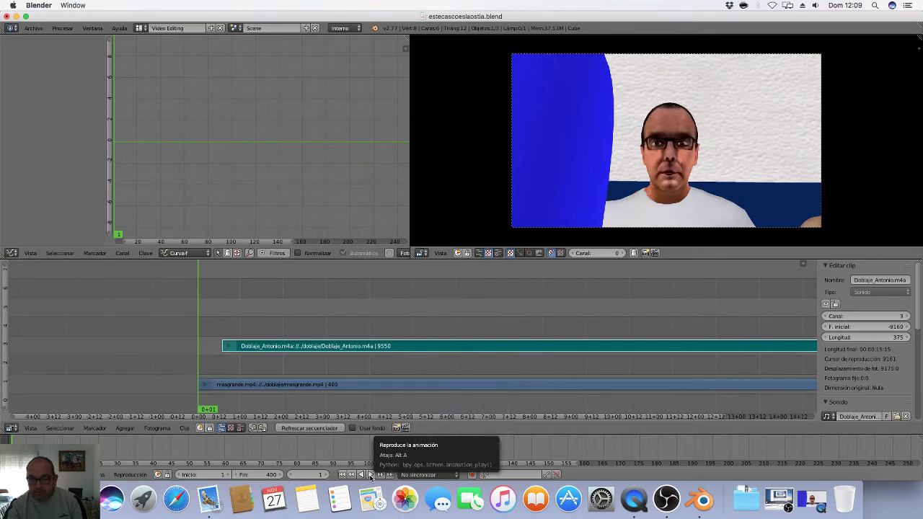
pyautogui.click(371, 475)
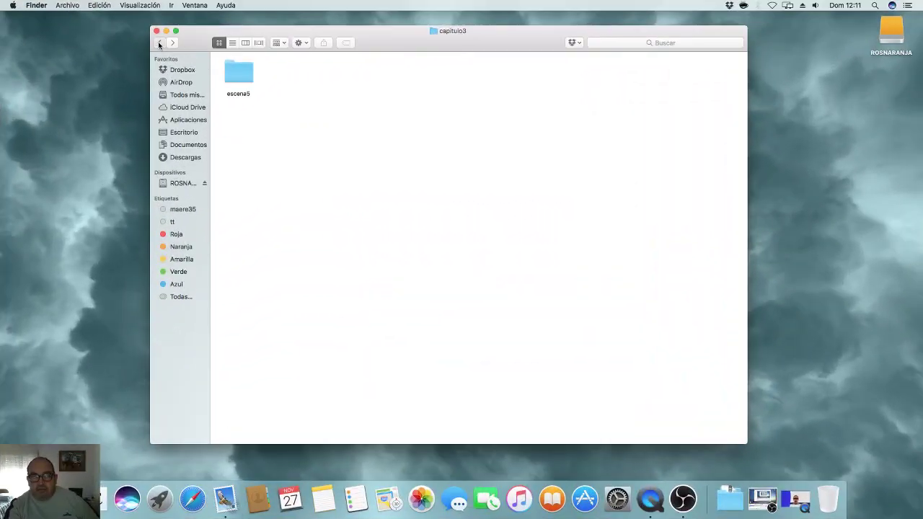
# Go from capitulo3 to capitulo4_huerta and open the doblaje folder of escena6.
pyautogui.click(160, 43)
pyautogui.doubleClick(406, 75)
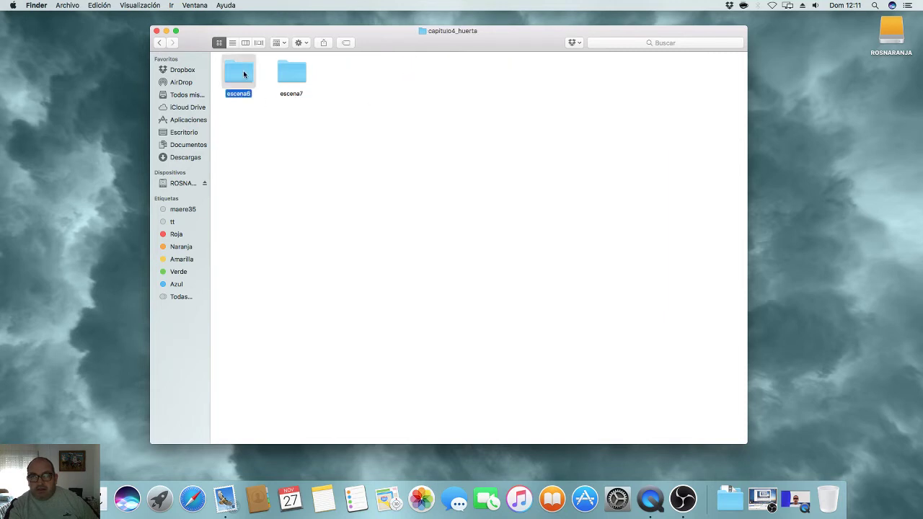
pyautogui.doubleClick(244, 75)
pyautogui.doubleClick(244, 74)
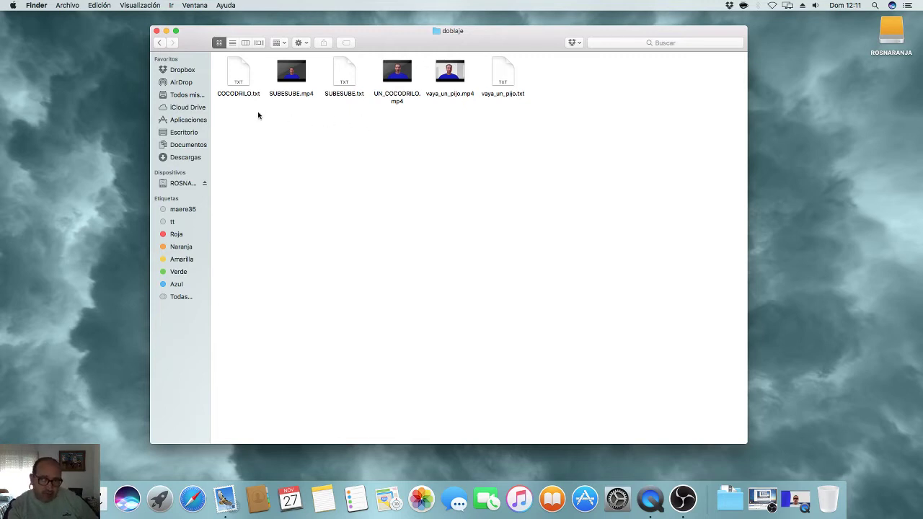
# Open SUBESUBE.mp4 in QuickTime Player, play the clip and close it.
pyautogui.moveTo(463, 74)
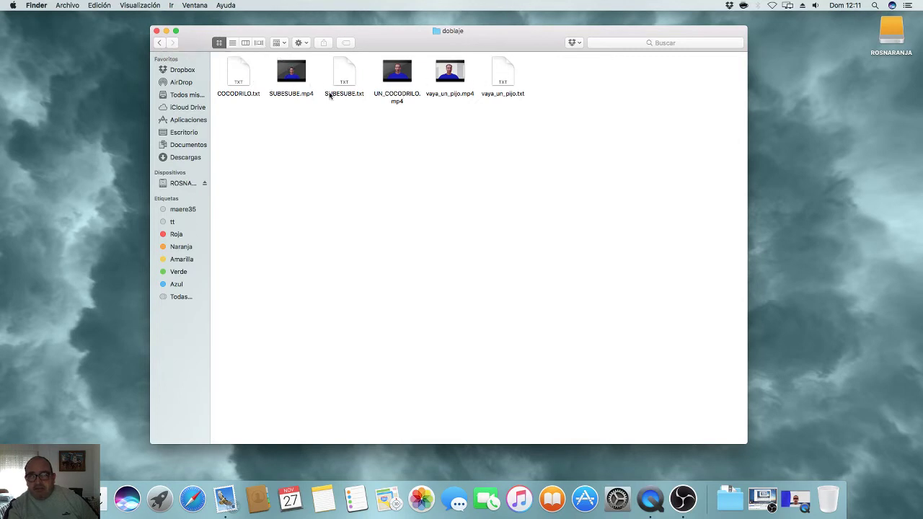
pyautogui.rightClick(299, 80)
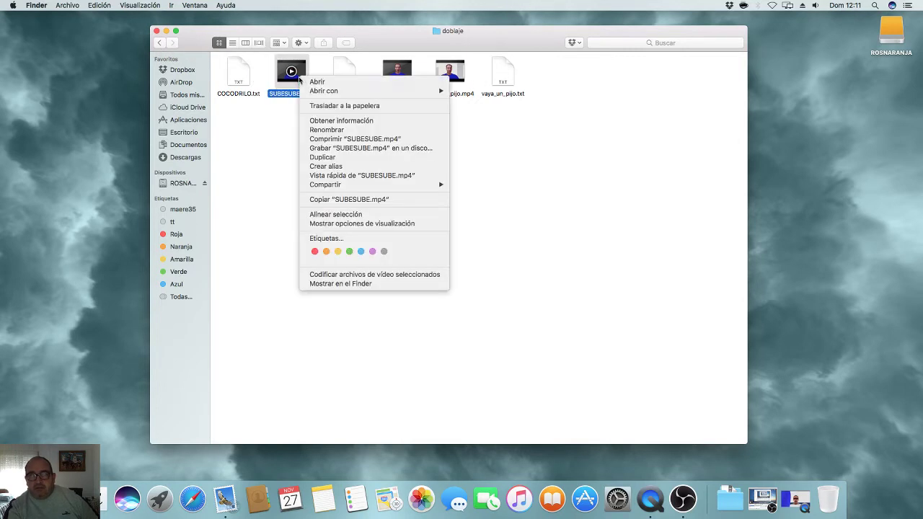
pyautogui.moveTo(346, 91)
pyautogui.click(498, 91)
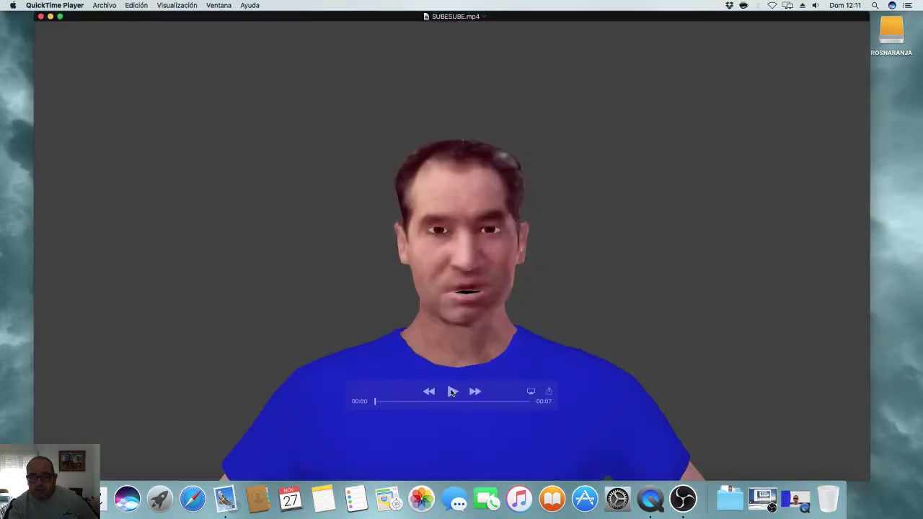
pyautogui.click(452, 391)
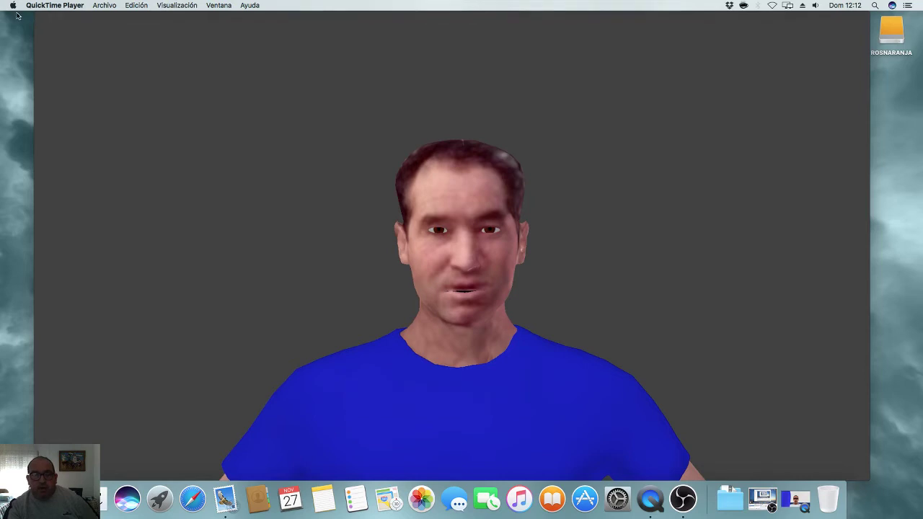
pyautogui.click(41, 16)
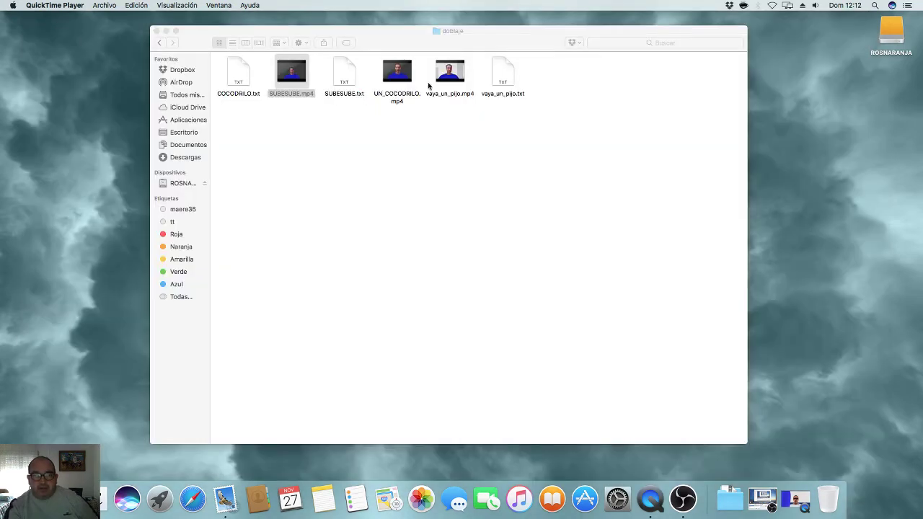
# Return to capitulo4_huerta and open the doblaje folder of escena7.
pyautogui.click(160, 43)
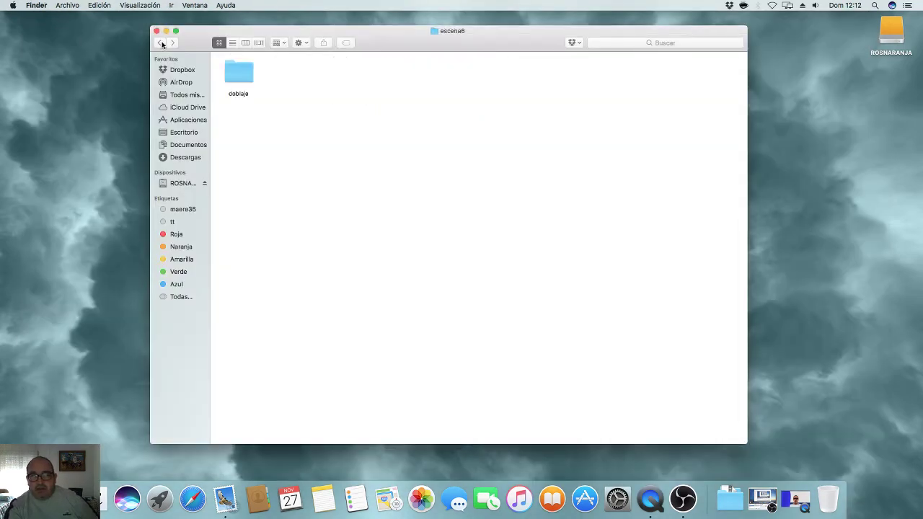
pyautogui.click(159, 43)
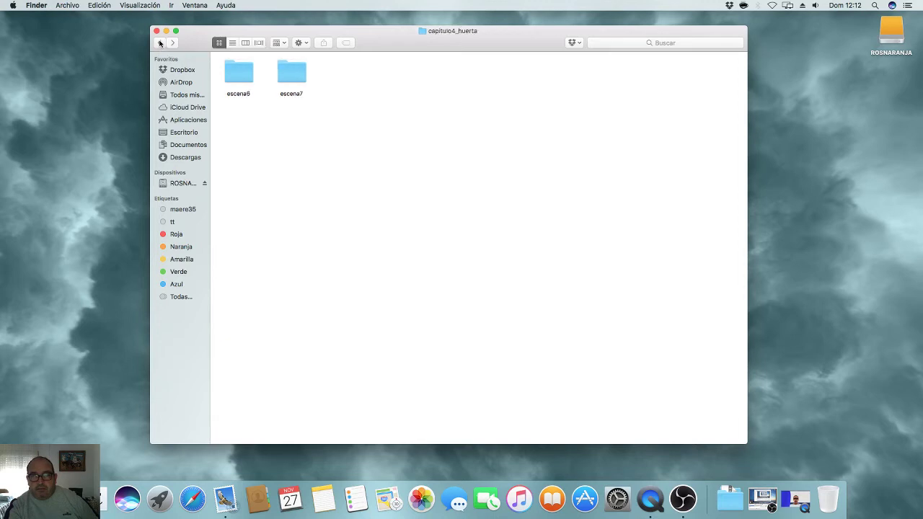
pyautogui.doubleClick(288, 74)
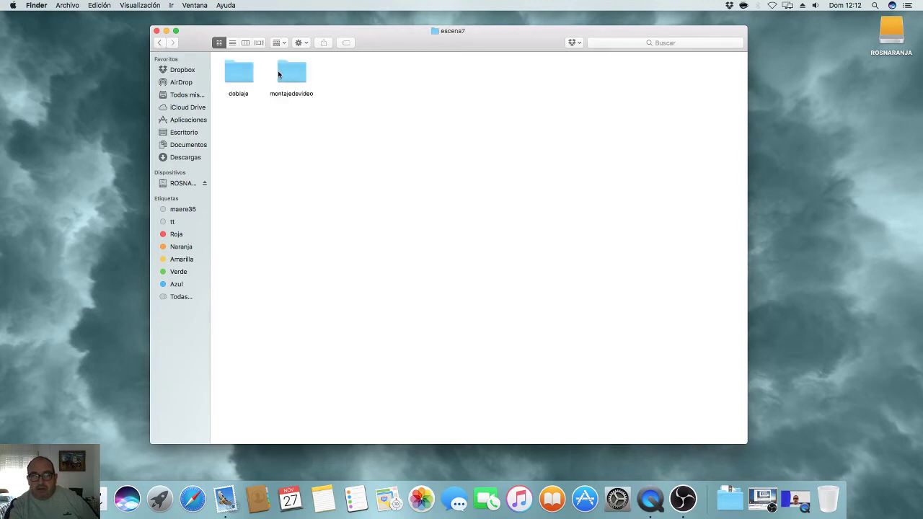
pyautogui.doubleClick(239, 75)
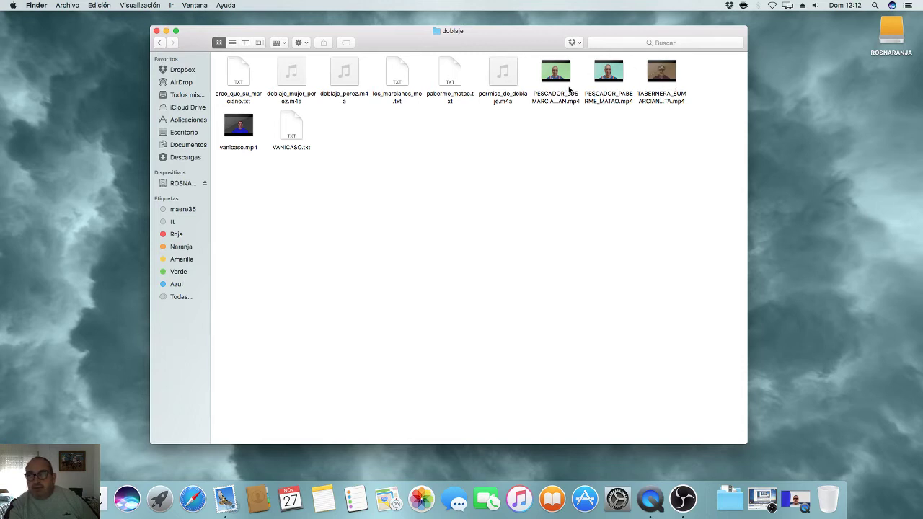
pyautogui.moveTo(656, 83)
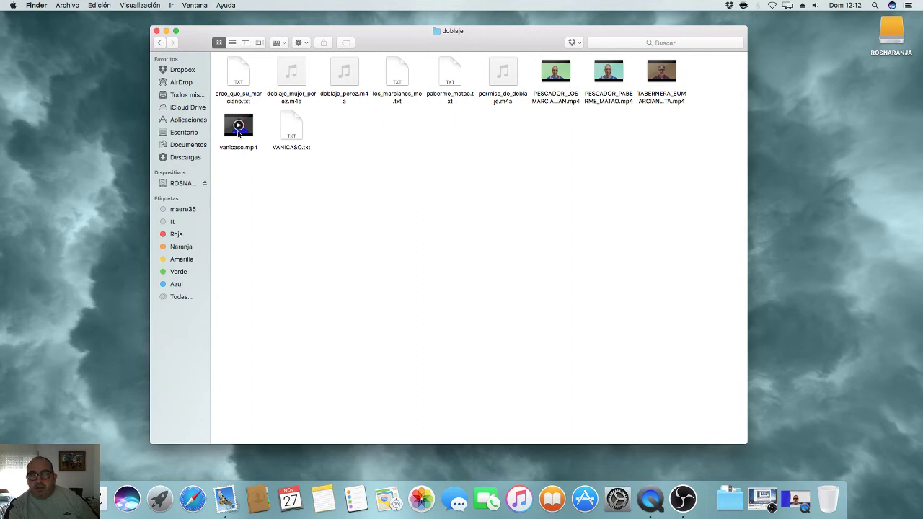
pyautogui.moveTo(563, 81)
pyautogui.moveTo(608, 76)
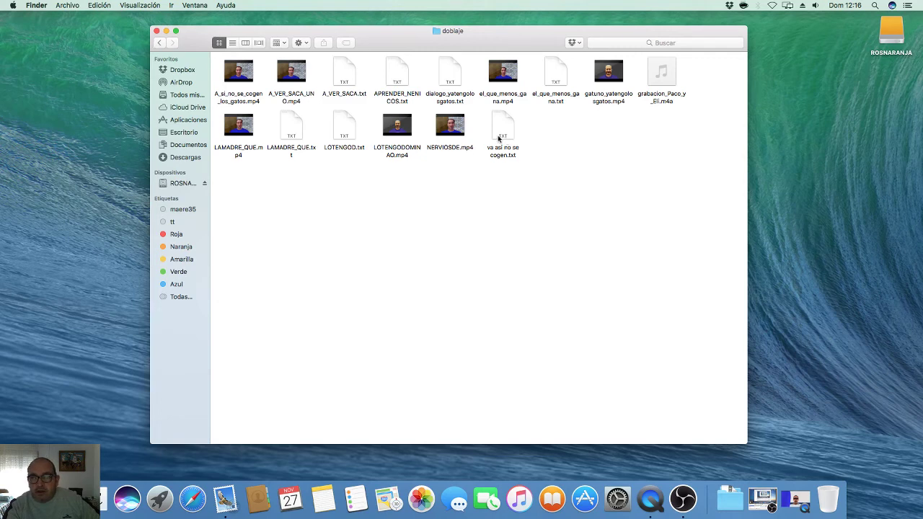
pyautogui.moveTo(402, 130)
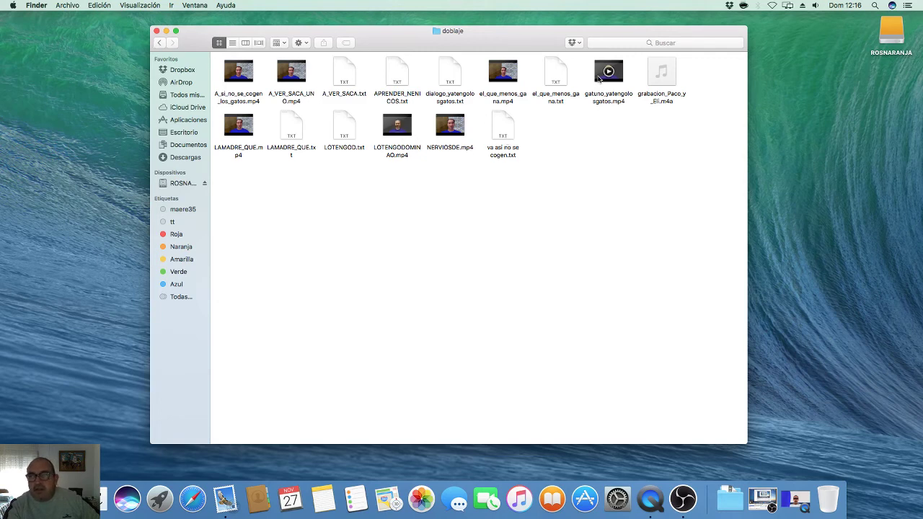
# Go back to ESCENA9 and open sonsalvajes.blend from its montaje_video folder in Blender.
pyautogui.click(161, 43)
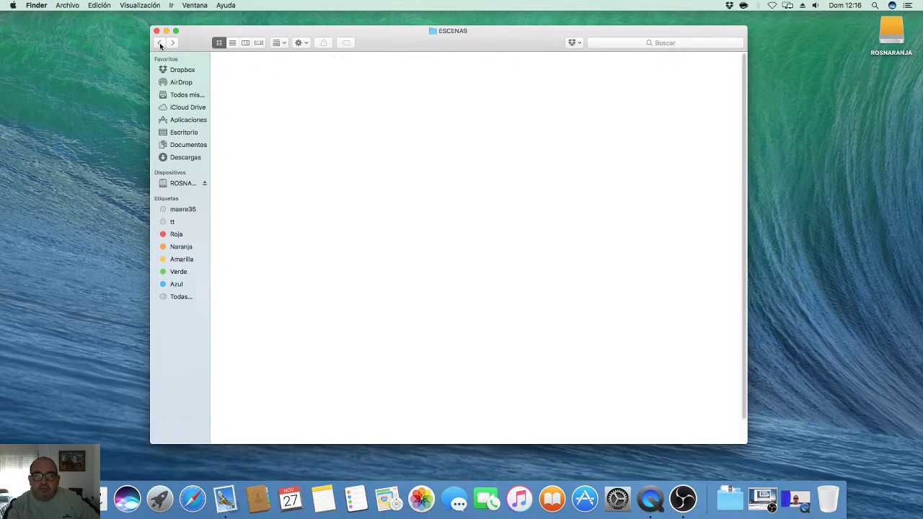
pyautogui.doubleClick(295, 78)
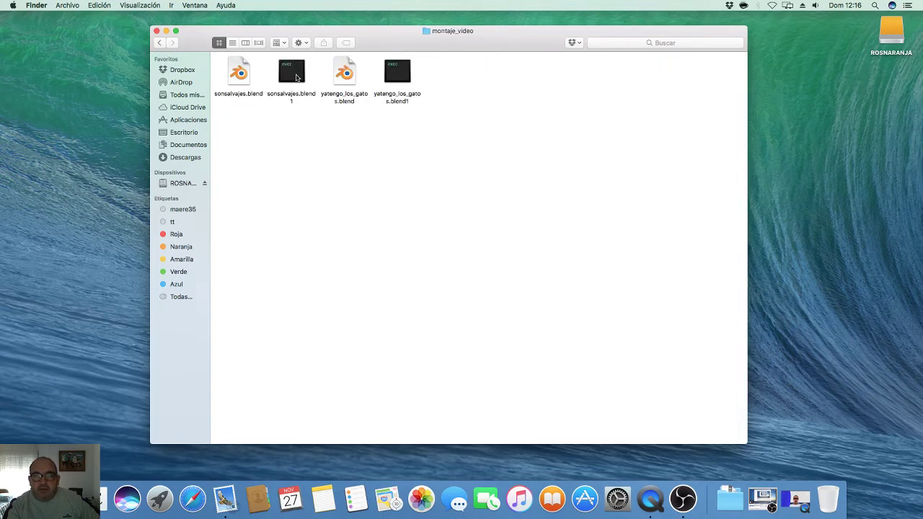
pyautogui.doubleClick(243, 81)
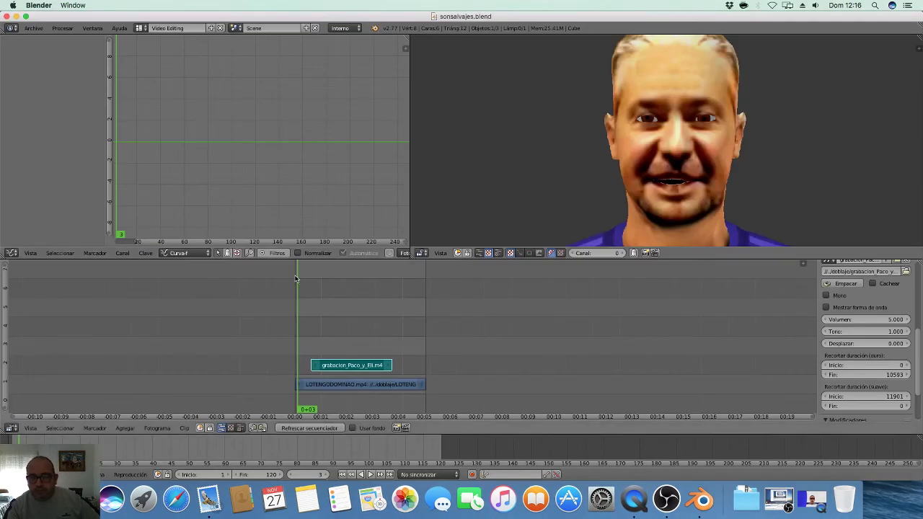
# Play the sonsalvajes.blend sequence from frame 2, pausing and resuming it once, and quit Blender.
pyautogui.click(296, 274)
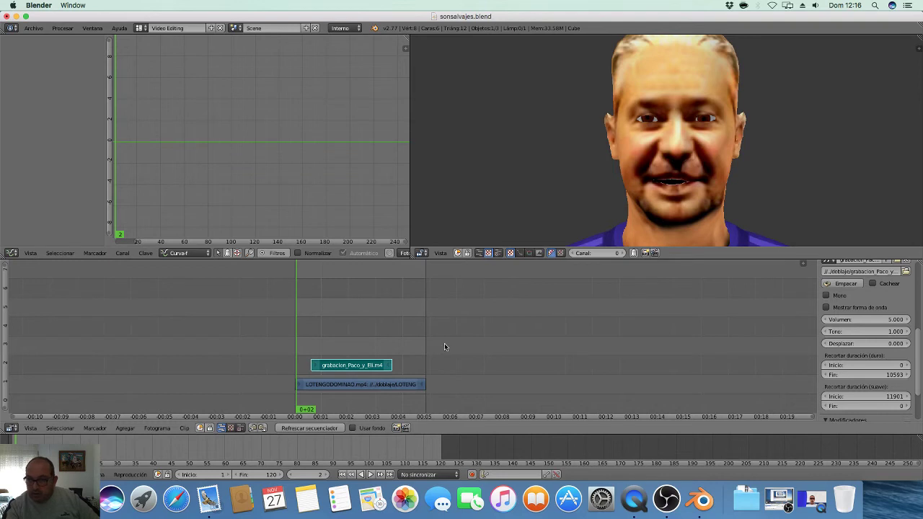
pyautogui.click(370, 475)
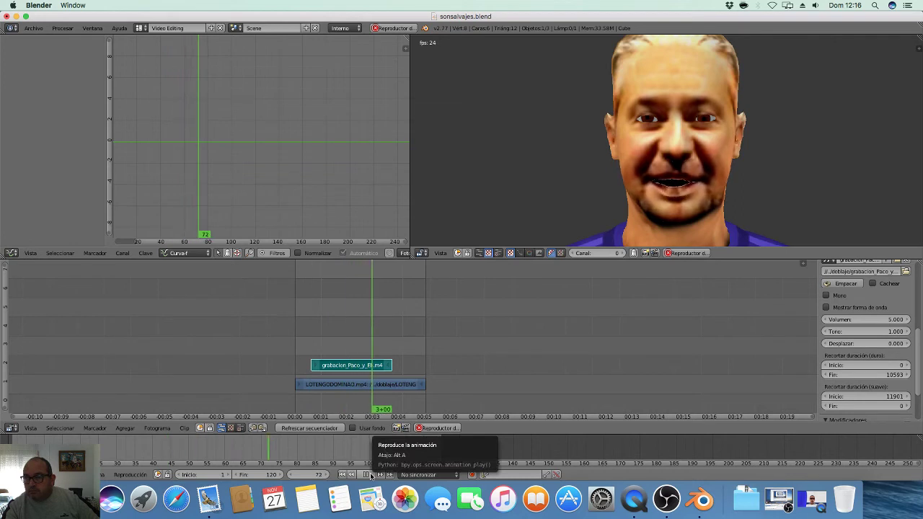
pyautogui.click(370, 475)
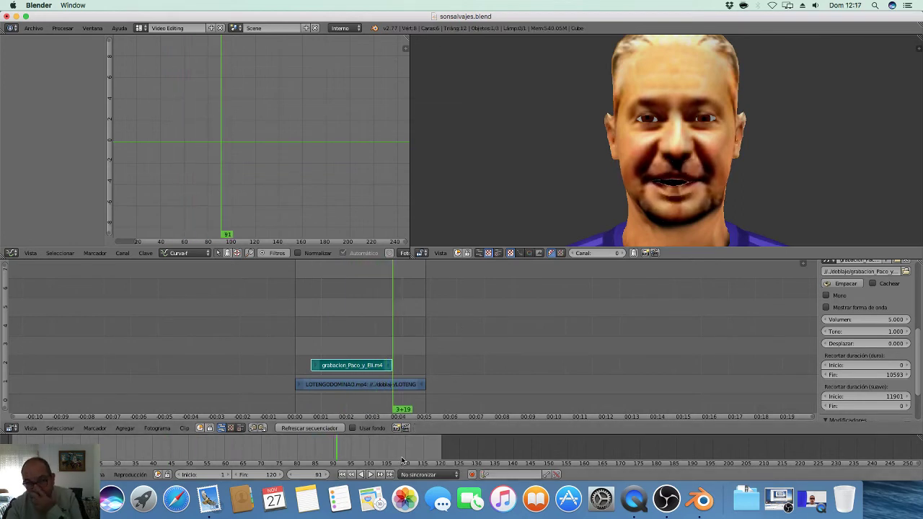
pyautogui.click(370, 475)
pyautogui.click(370, 474)
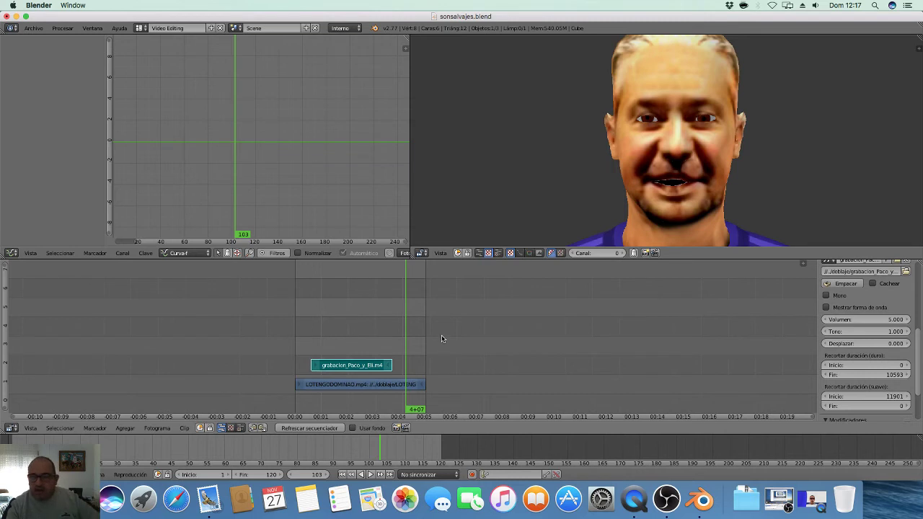
pyautogui.click(24, 28)
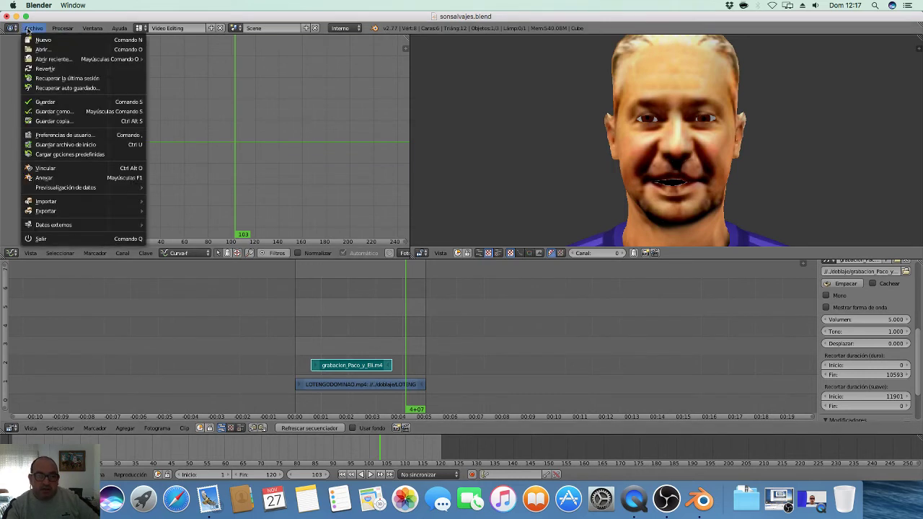
pyautogui.click(65, 240)
pyautogui.click(56, 241)
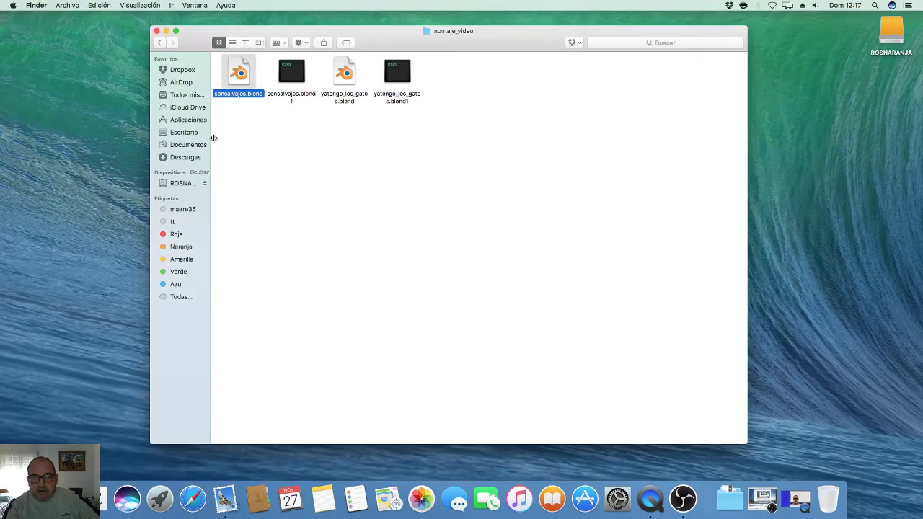
# Open yatengo_los_gatos.blend in Blender, play its sequence from frame 1 and quit Blender.
pyautogui.doubleClick(345, 76)
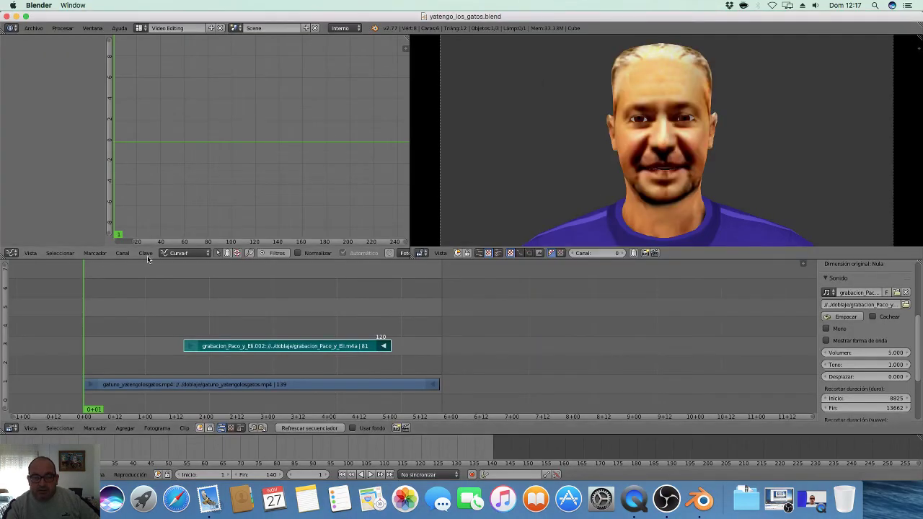
pyautogui.click(371, 476)
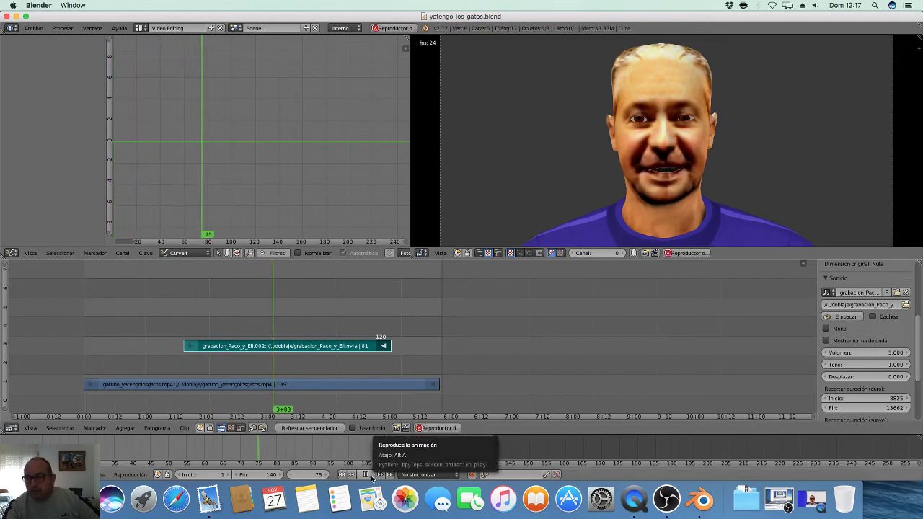
pyautogui.click(370, 475)
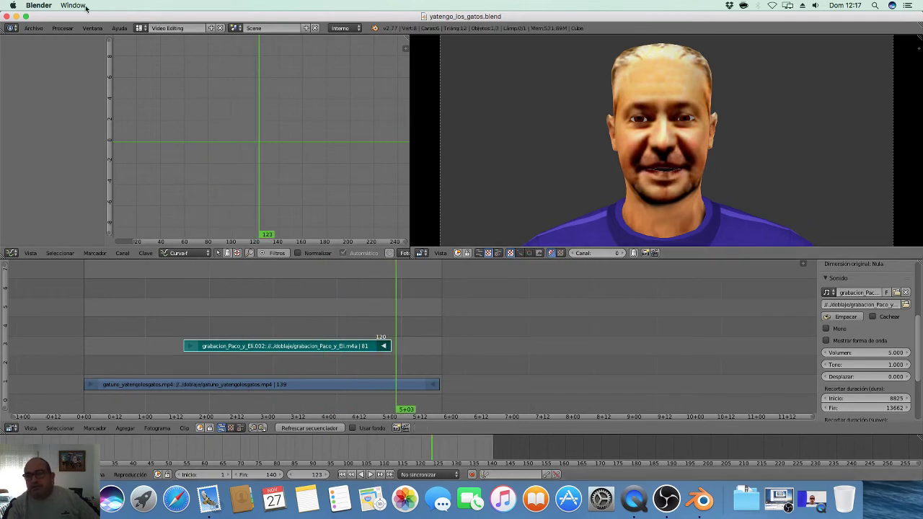
pyautogui.click(32, 27)
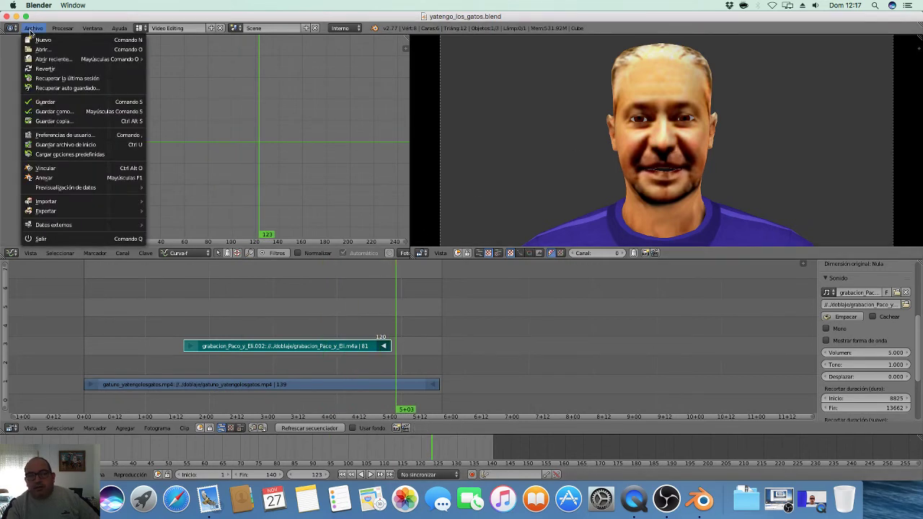
pyautogui.click(69, 239)
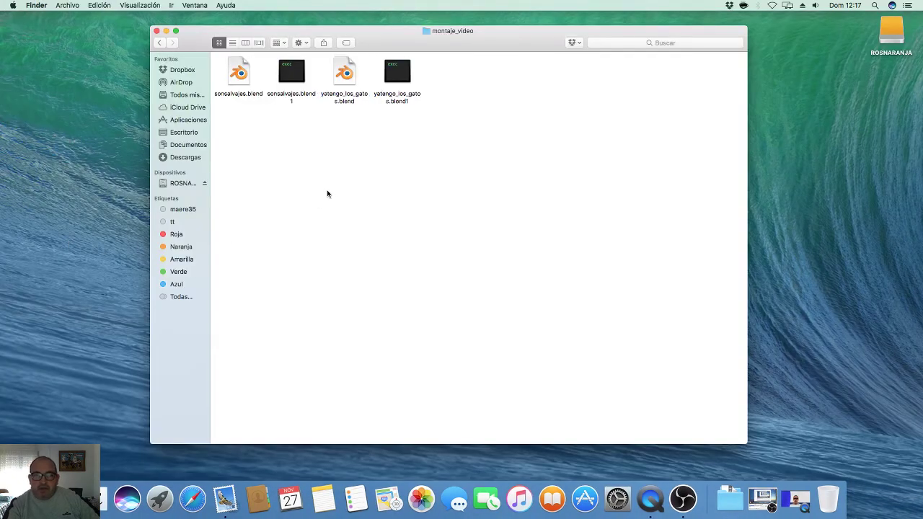
# Return to capitulo6 and open the doblaje folder of ESCENA10.
pyautogui.click(160, 45)
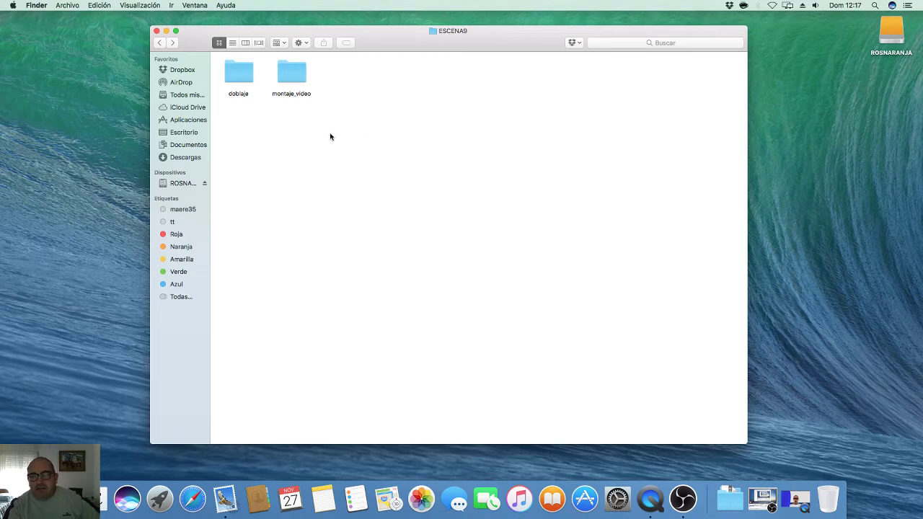
pyautogui.click(159, 43)
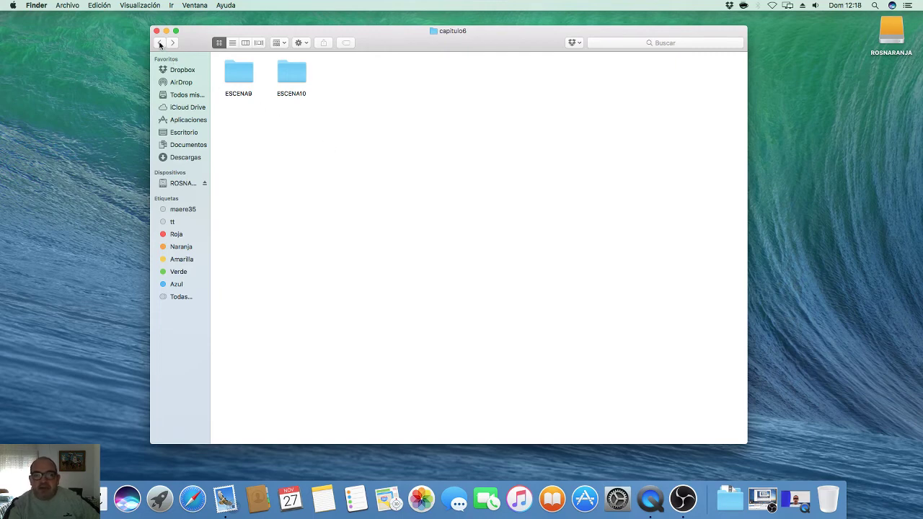
pyautogui.doubleClick(296, 74)
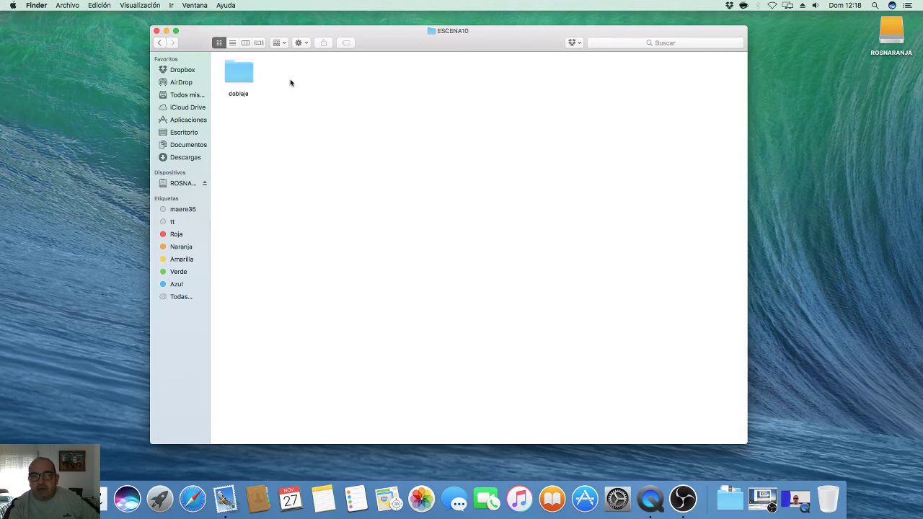
pyautogui.doubleClick(244, 74)
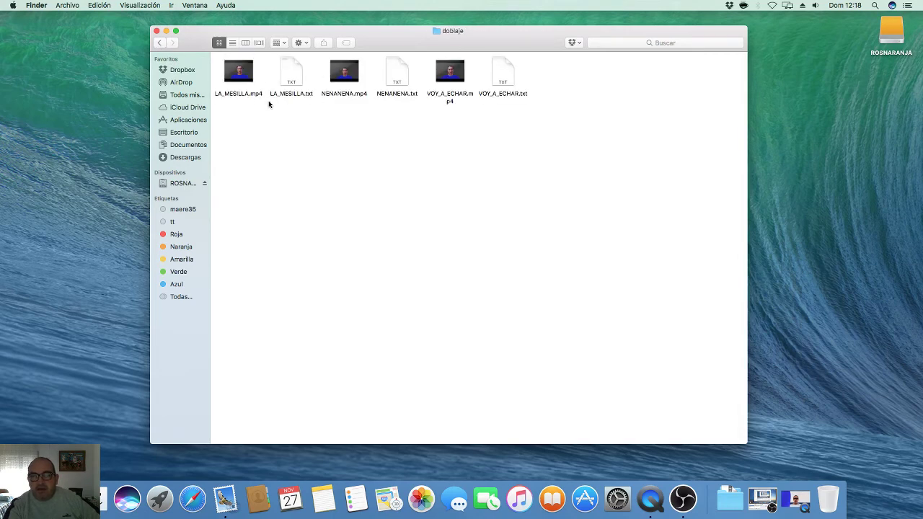
# Return to capitulo6 and open the doblaje folder of ESCENA9.
pyautogui.click(160, 43)
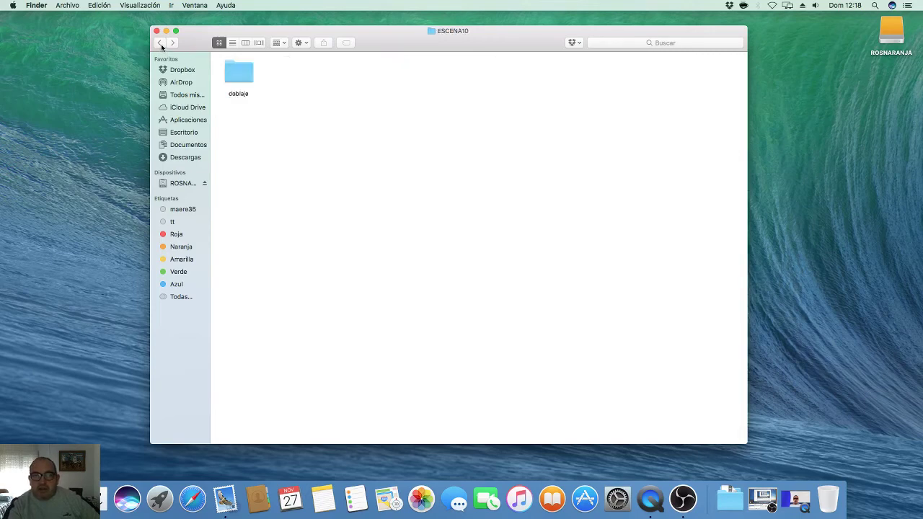
pyautogui.click(160, 44)
pyautogui.click(239, 78)
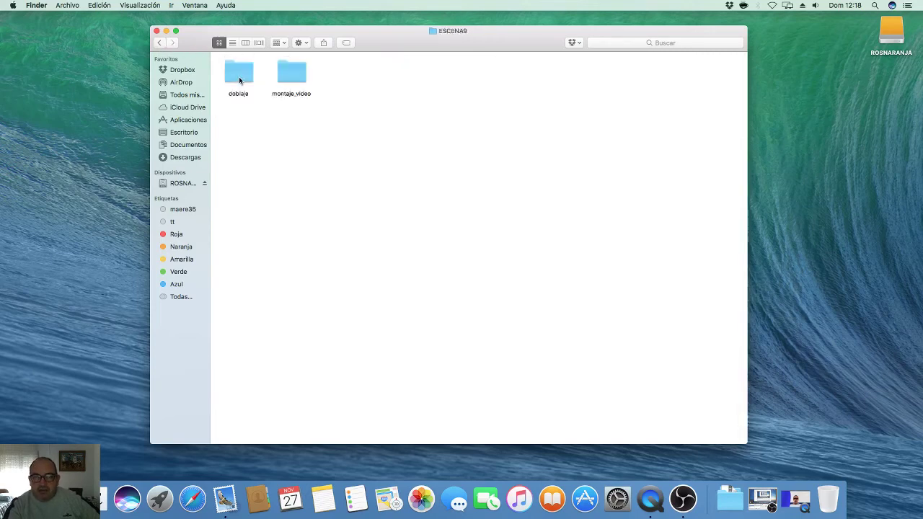
pyautogui.doubleClick(240, 79)
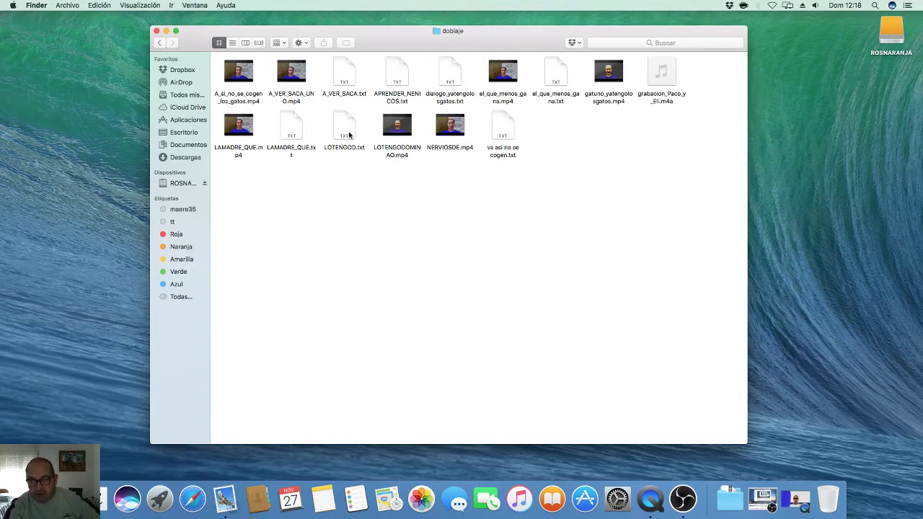
# Return to montaje_de_capitulos and open the doblaje folder of escena6 in capitulo4_huerta.
pyautogui.click(160, 43)
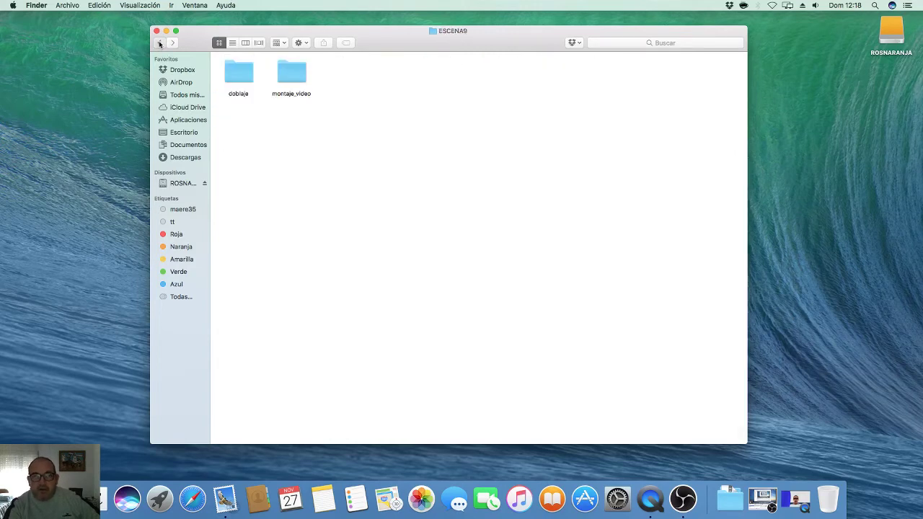
pyautogui.click(160, 43)
pyautogui.click(160, 43)
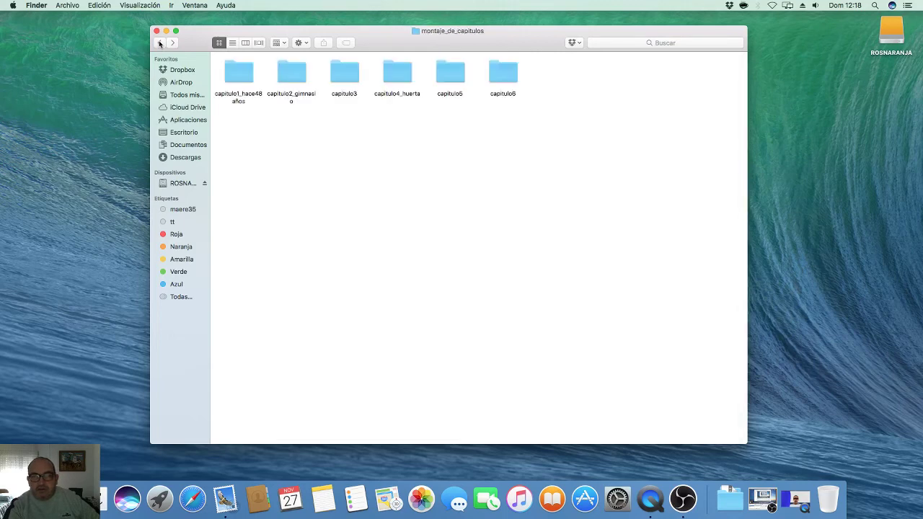
pyautogui.doubleClick(399, 85)
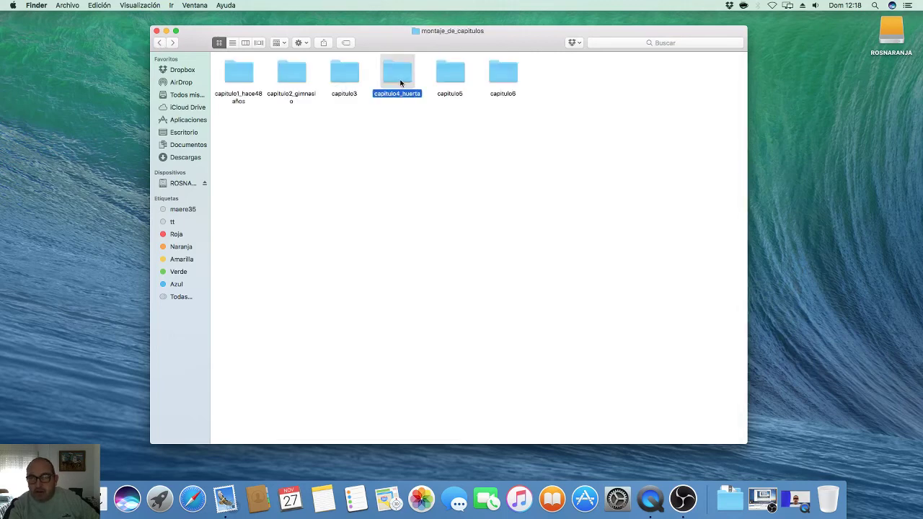
pyautogui.doubleClick(241, 76)
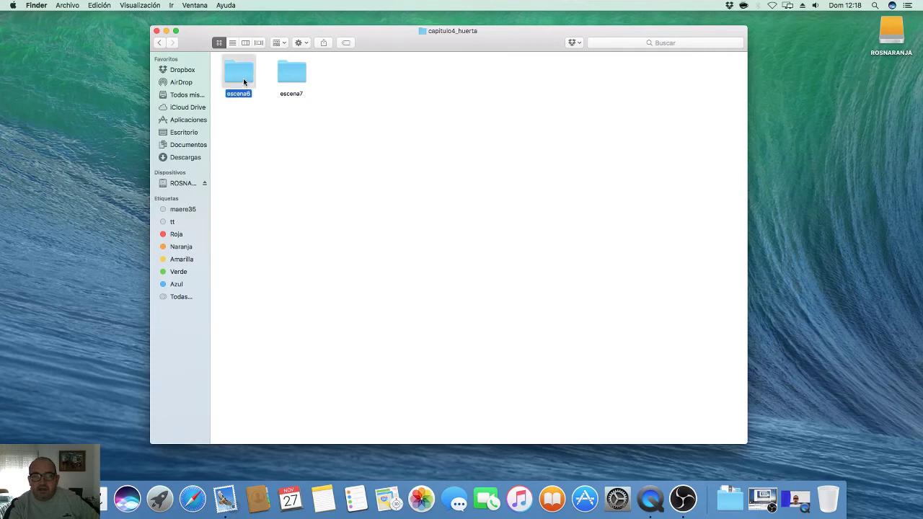
pyautogui.click(243, 78)
pyautogui.doubleClick(244, 81)
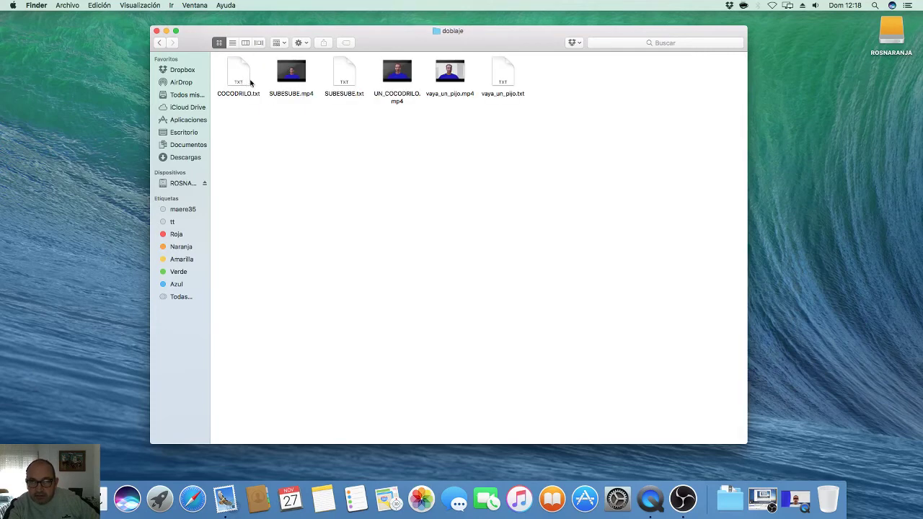
# View the doblaje folder of escena7 in capitulo4_huerta and return to montaje_de_capitulos.
pyautogui.click(161, 43)
pyautogui.click(160, 43)
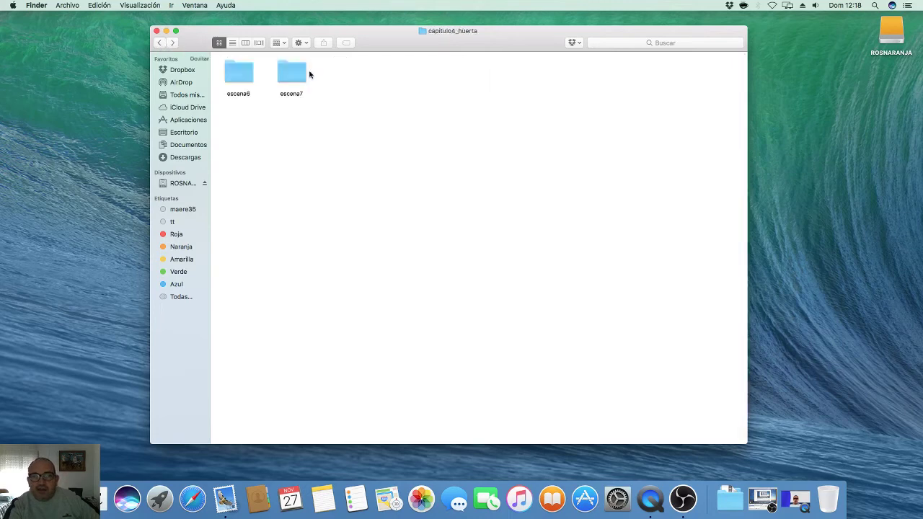
pyautogui.doubleClick(300, 74)
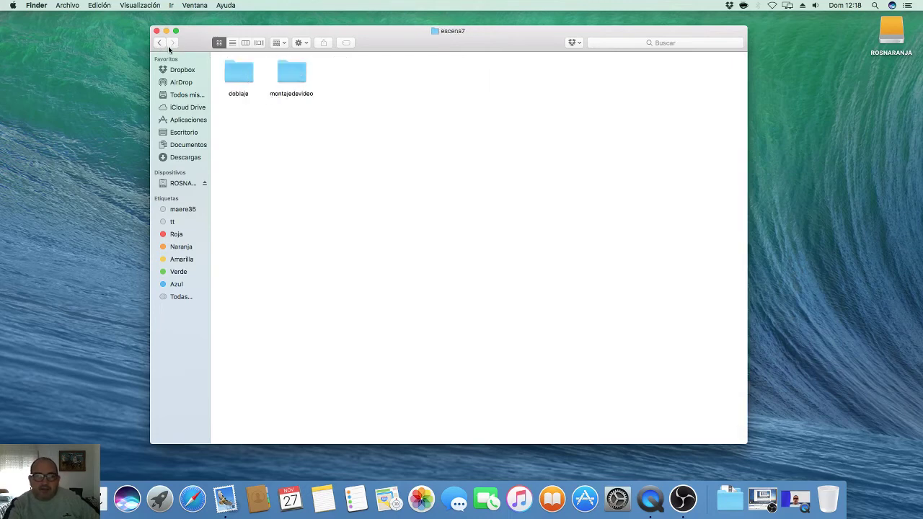
pyautogui.doubleClick(248, 78)
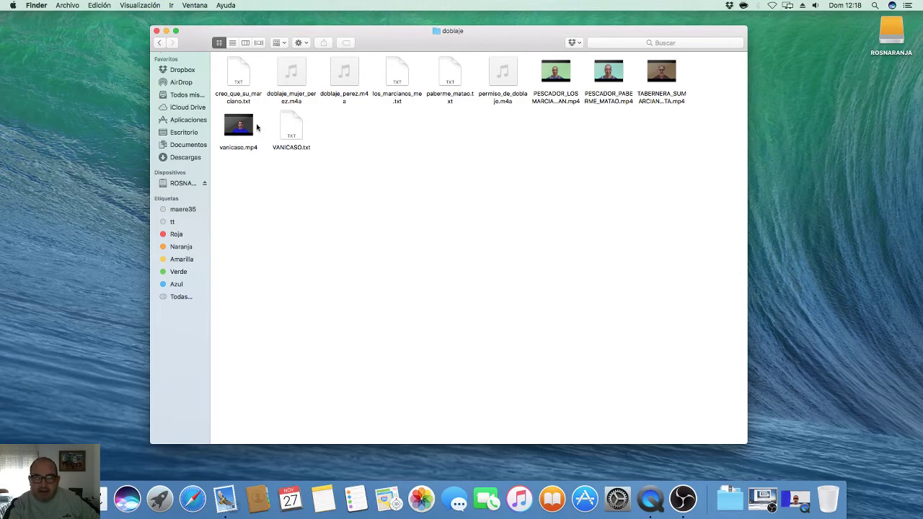
pyautogui.click(160, 43)
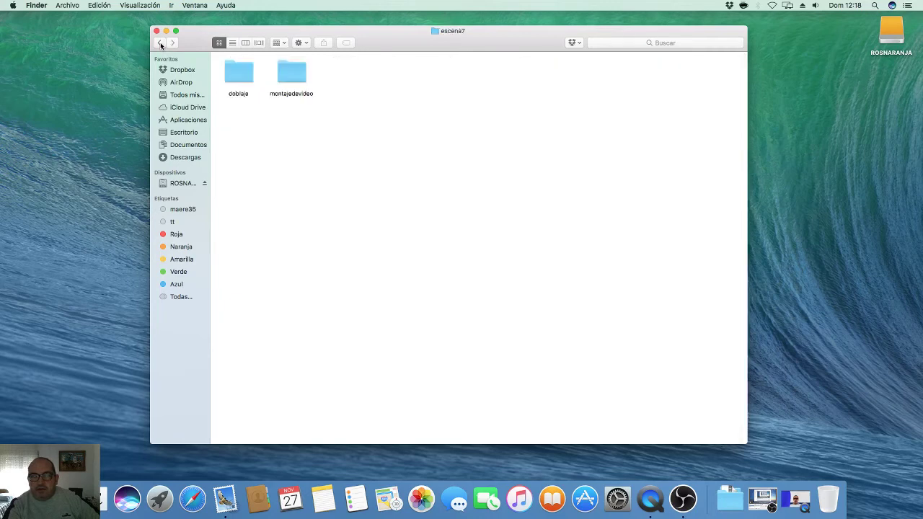
pyautogui.click(160, 43)
pyautogui.click(160, 43)
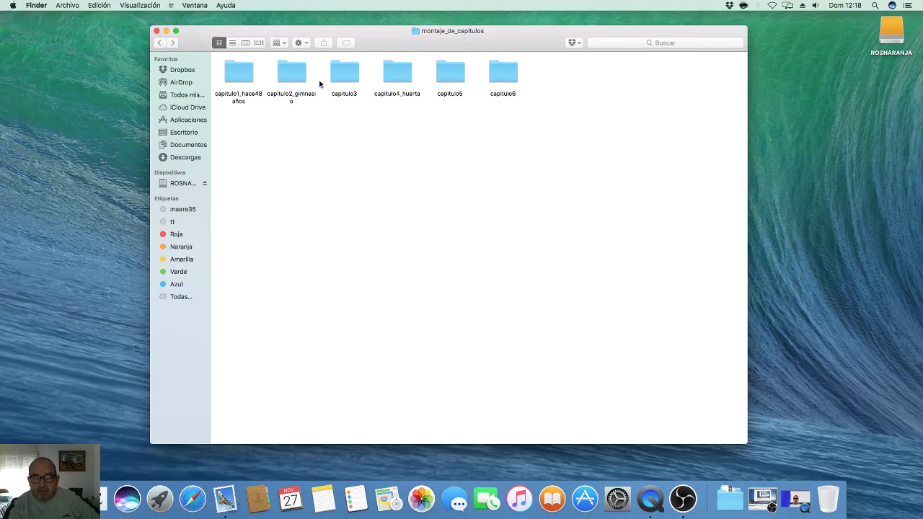
# View the doblaje folder of capitulo2_gimnasio and return to montaje_de_capitulos.
pyautogui.doubleClick(290, 76)
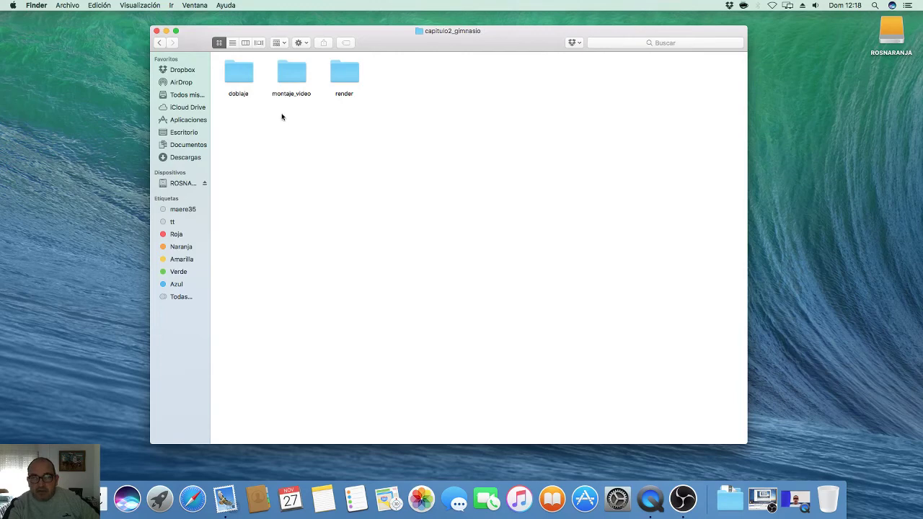
pyautogui.doubleClick(245, 76)
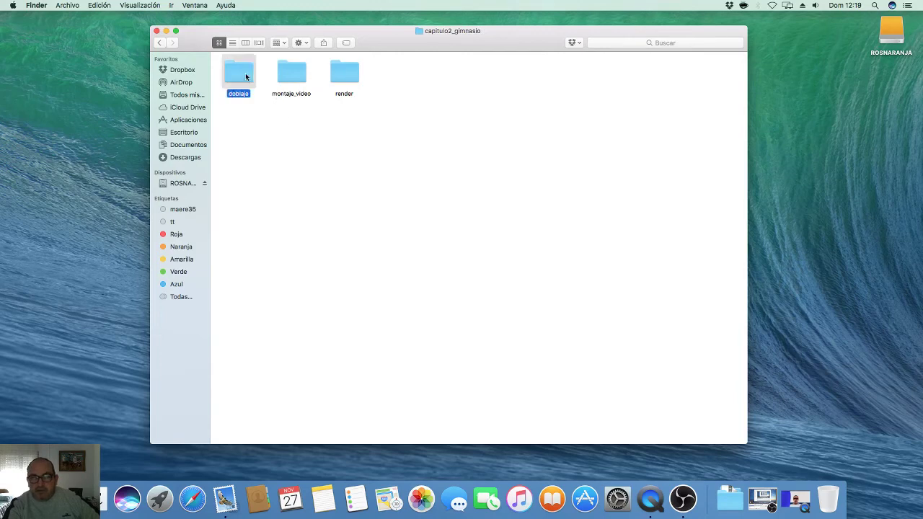
pyautogui.click(159, 43)
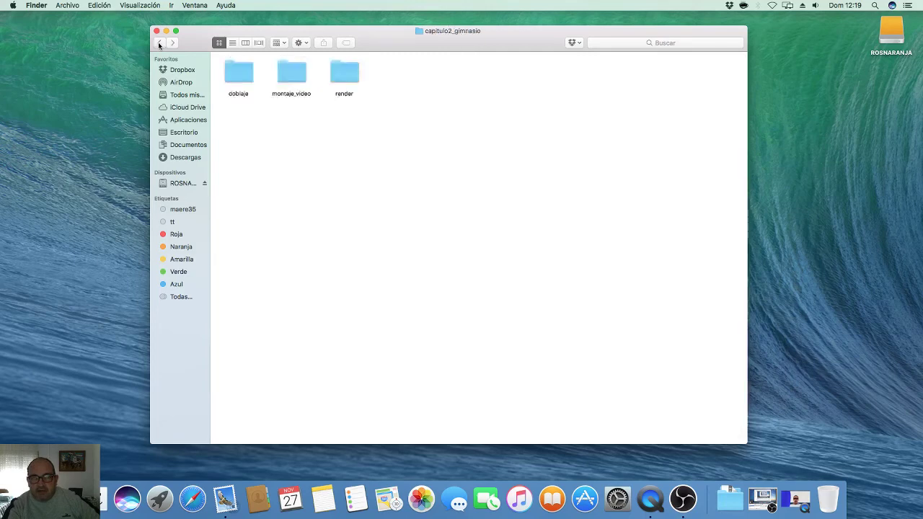
pyautogui.click(160, 43)
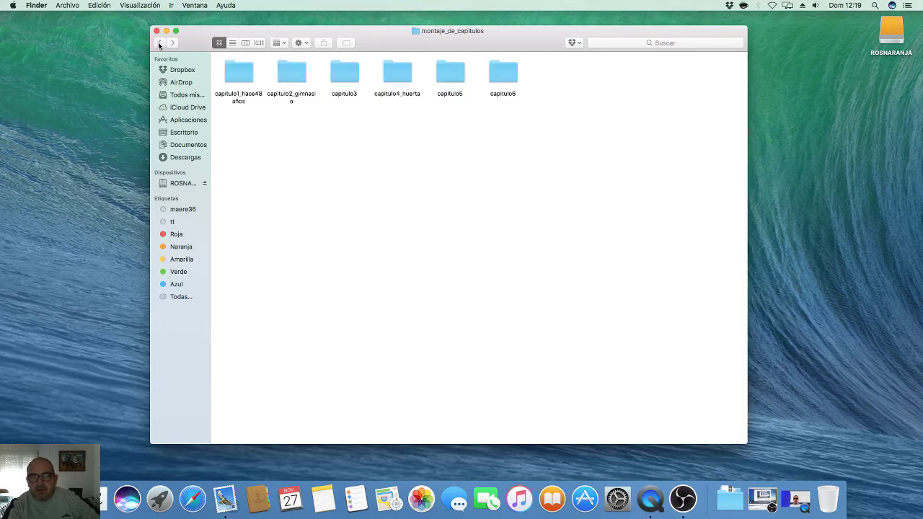
# View the doblaje folder of escena2_hospital in capitulo1_hace48años.
pyautogui.doubleClick(246, 76)
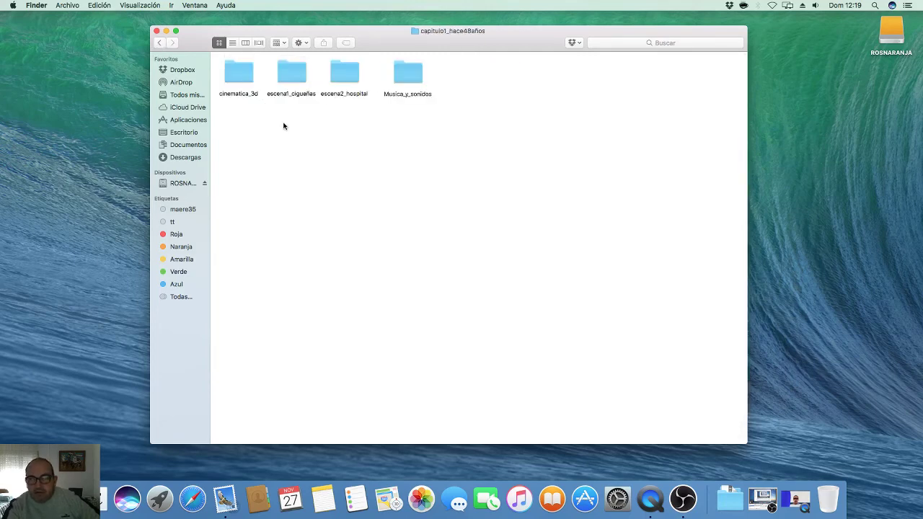
pyautogui.doubleClick(344, 74)
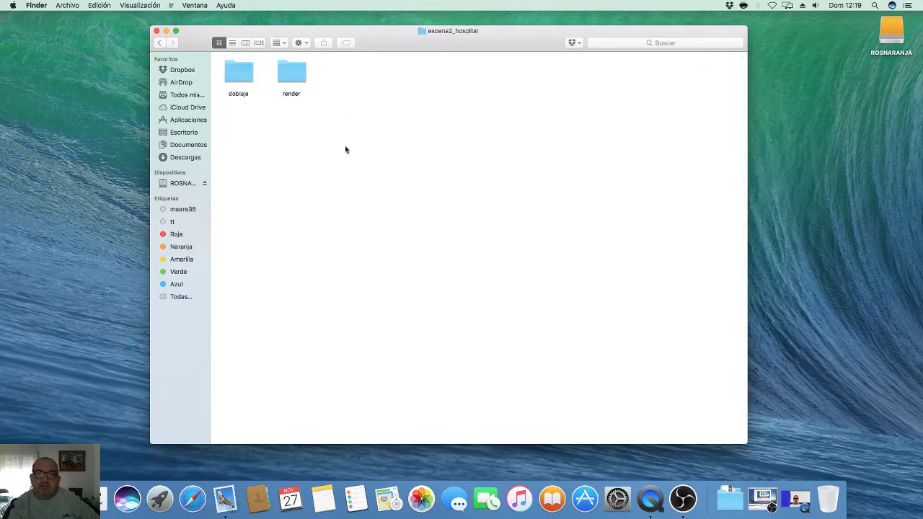
pyautogui.doubleClick(241, 75)
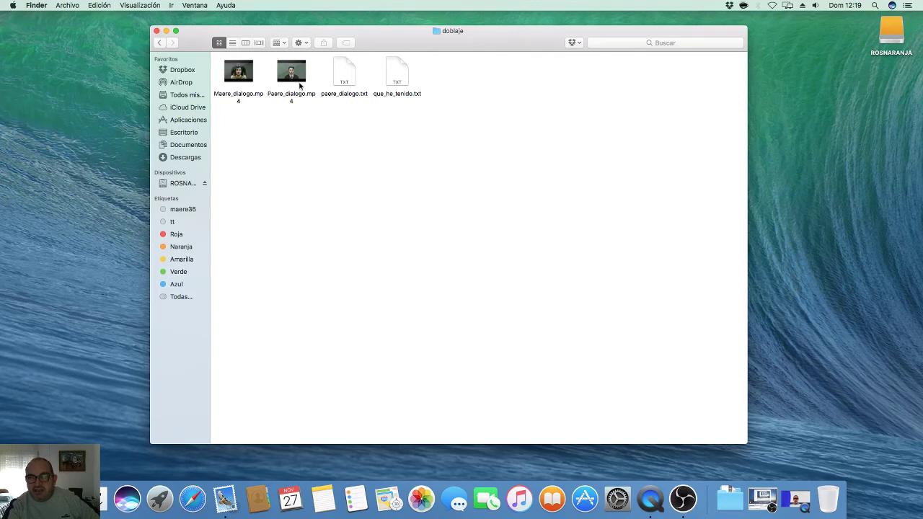
pyautogui.moveTo(300, 84)
# Return through the parent folders to CORTO_ANIMADO_ROSNARANJA_2016.
pyautogui.click(158, 42)
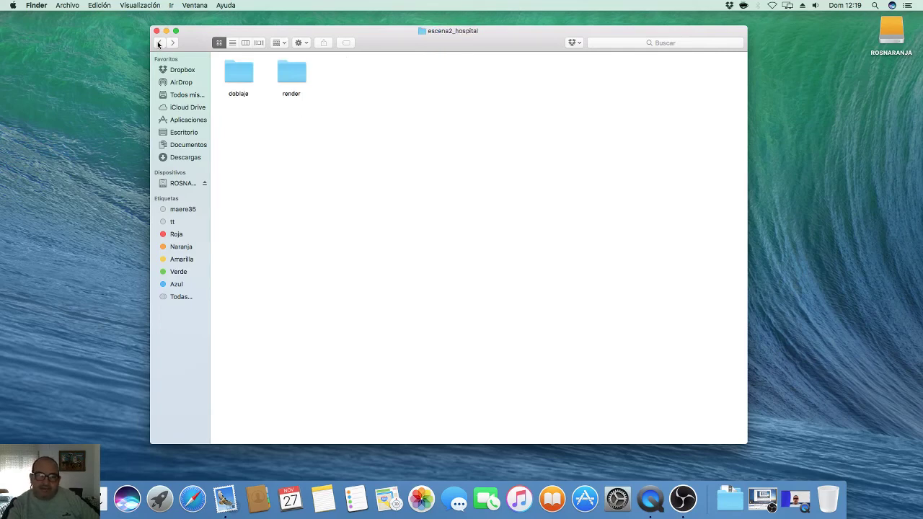
pyautogui.click(158, 43)
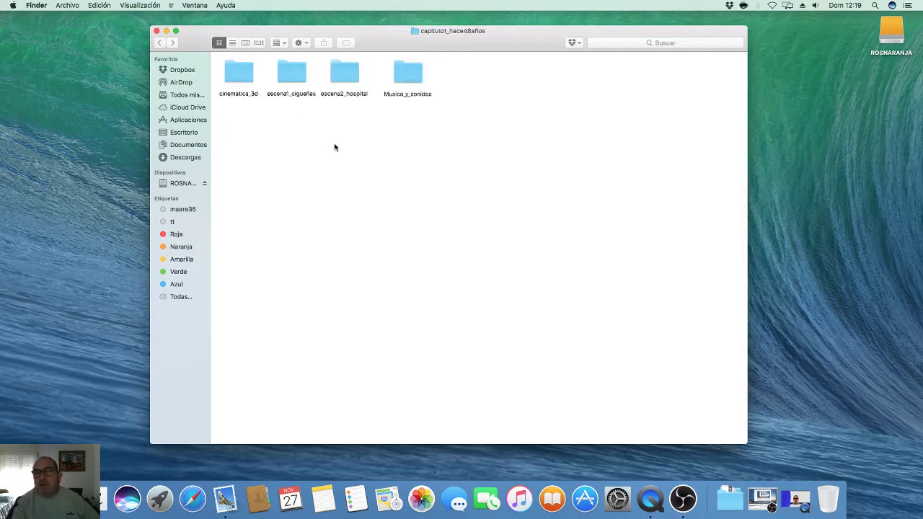
pyautogui.click(160, 43)
pyautogui.click(160, 43)
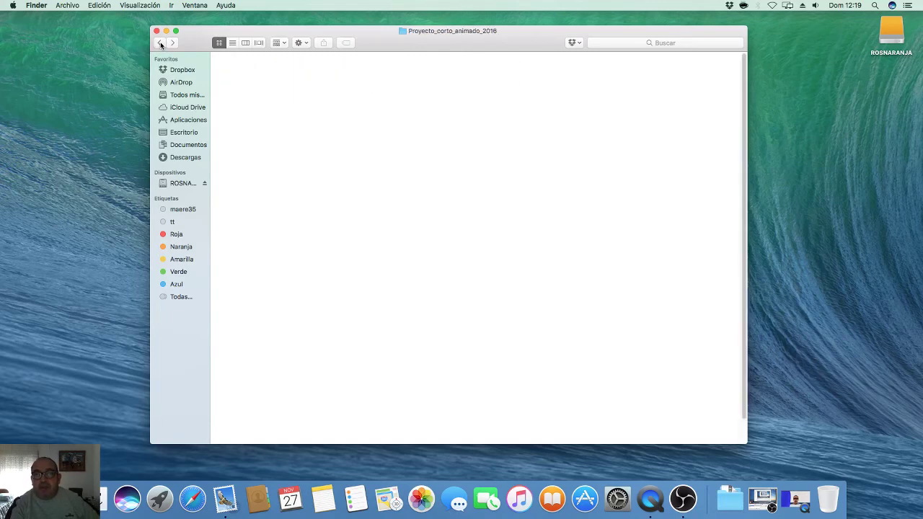
pyautogui.click(160, 43)
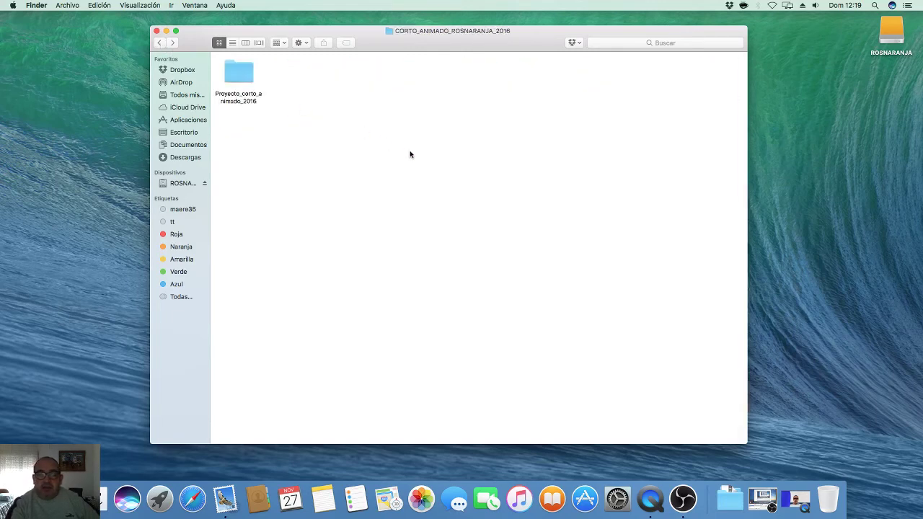